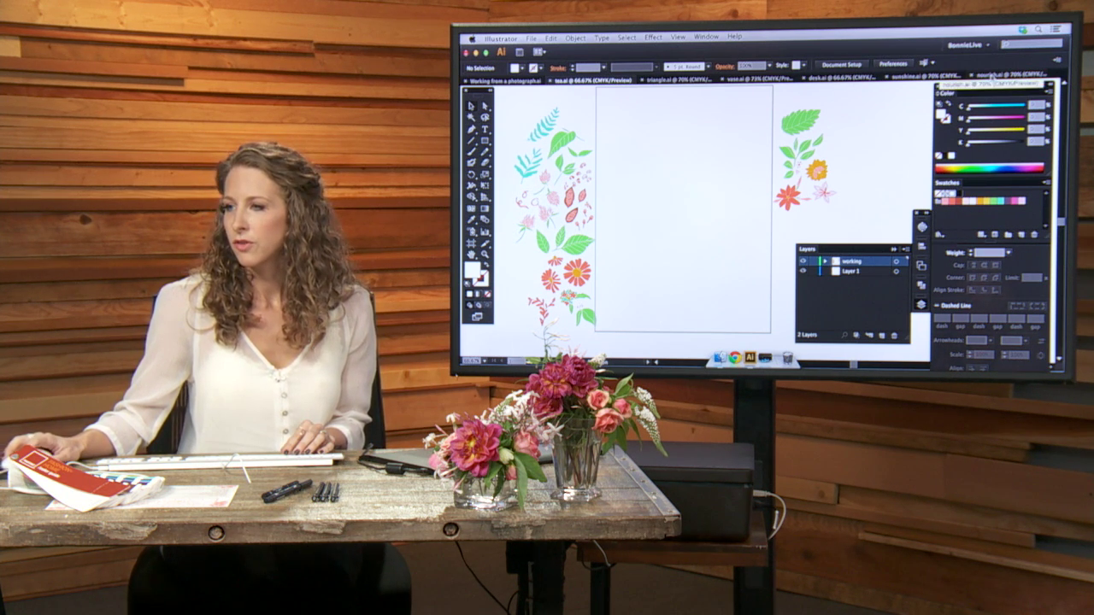
Step: Switch to the triangle.ai document and examine the bottle artwork up close
{"action": "left_click", "coordinate": [650, 80]}
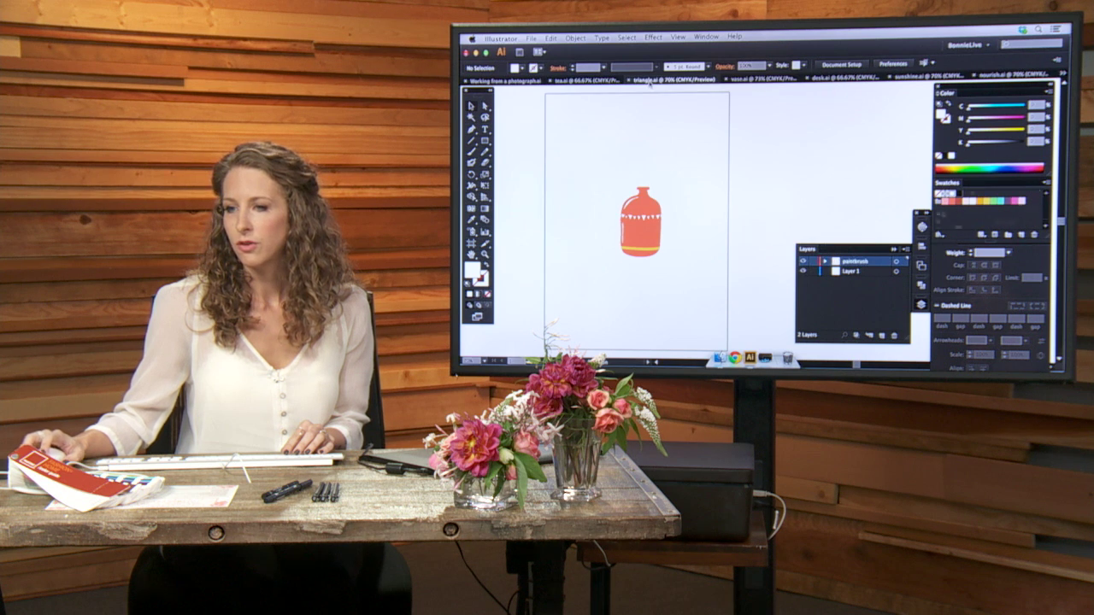
{"action": "left_click_drag", "start_coordinate": [652, 197], "coordinate": [632, 205]}
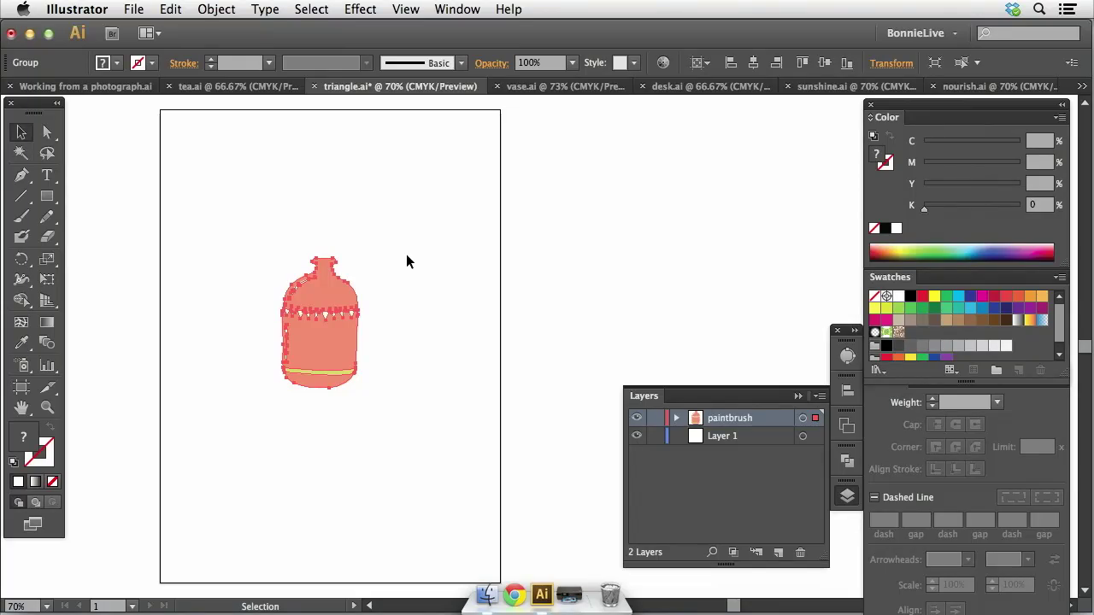
{"action": "key", "text": "super+space"}
{"action": "left_click_drag", "start_coordinate": [419, 220], "coordinate": [247, 430]}
{"action": "scroll", "coordinate": [277, 401], "scroll_direction": "right", "scroll_amount": 2}
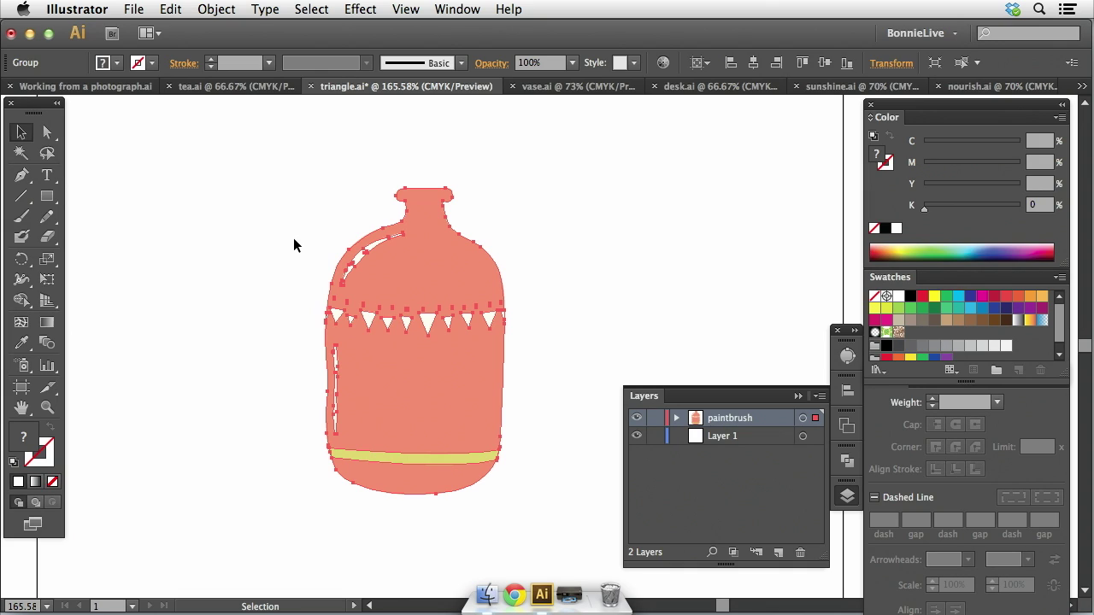
{"action": "left_click", "coordinate": [566, 253]}
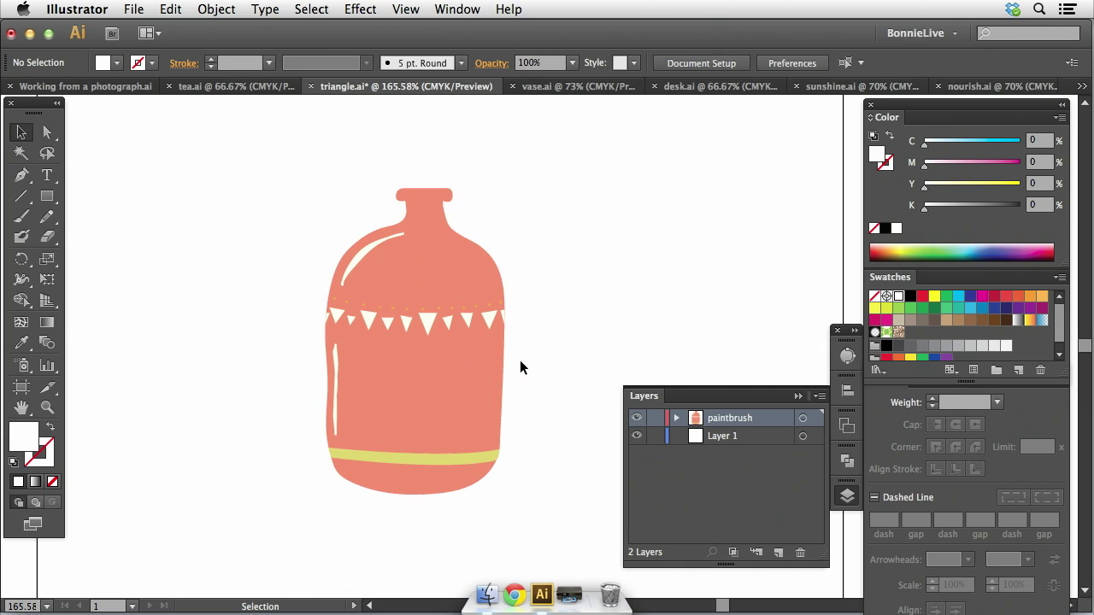
Step: Ungroup the bottle artwork so its body, highlights, dots and triangles can be edited separately
{"action": "key", "text": "z"}
{"action": "left_click_drag", "start_coordinate": [634, 229], "coordinate": [269, 439]}
{"action": "left_click", "coordinate": [553, 247]}
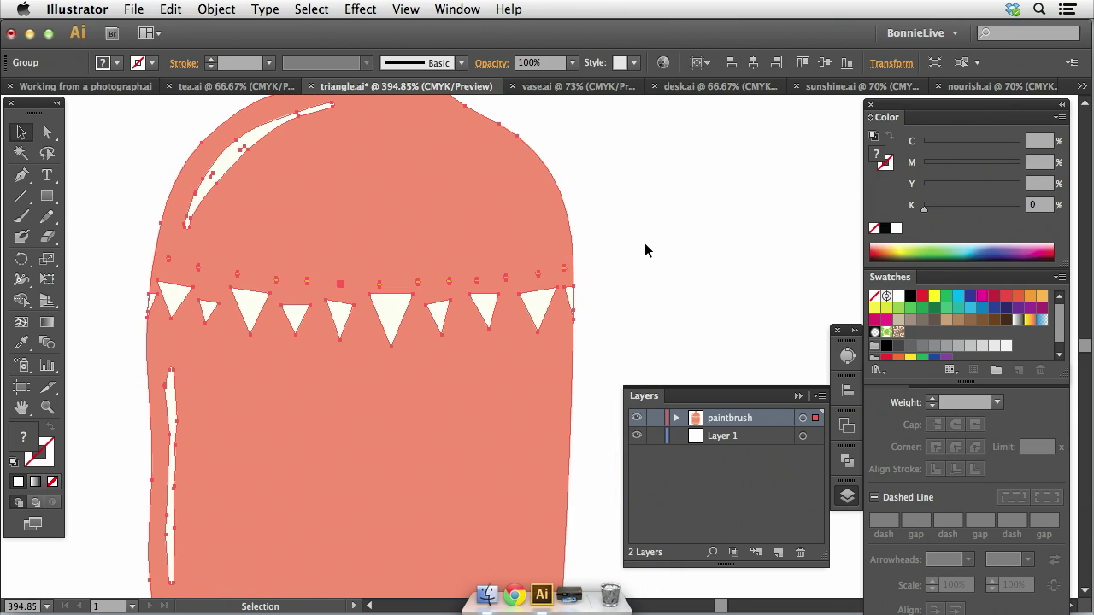
{"action": "right_click", "coordinate": [644, 244]}
{"action": "left_click", "coordinate": [688, 334]}
Step: Try deleting the bottle body with the dots near its edge and filling the curved highlight, triangles and remaining dots with black
{"action": "left_click_drag", "start_coordinate": [640, 188], "coordinate": [454, 269]}
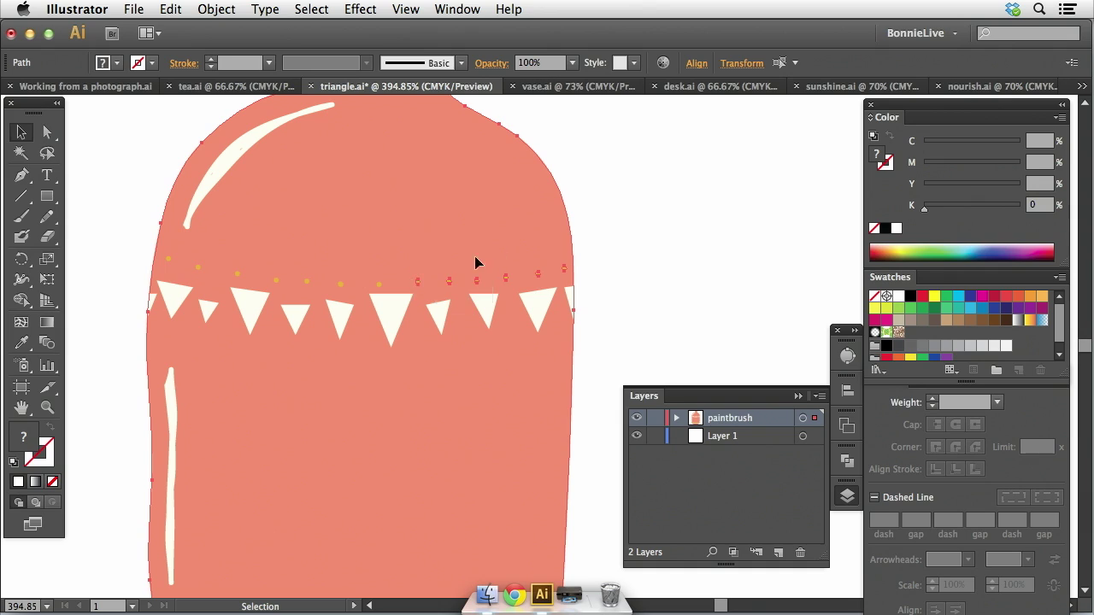
{"action": "key", "text": "Delete"}
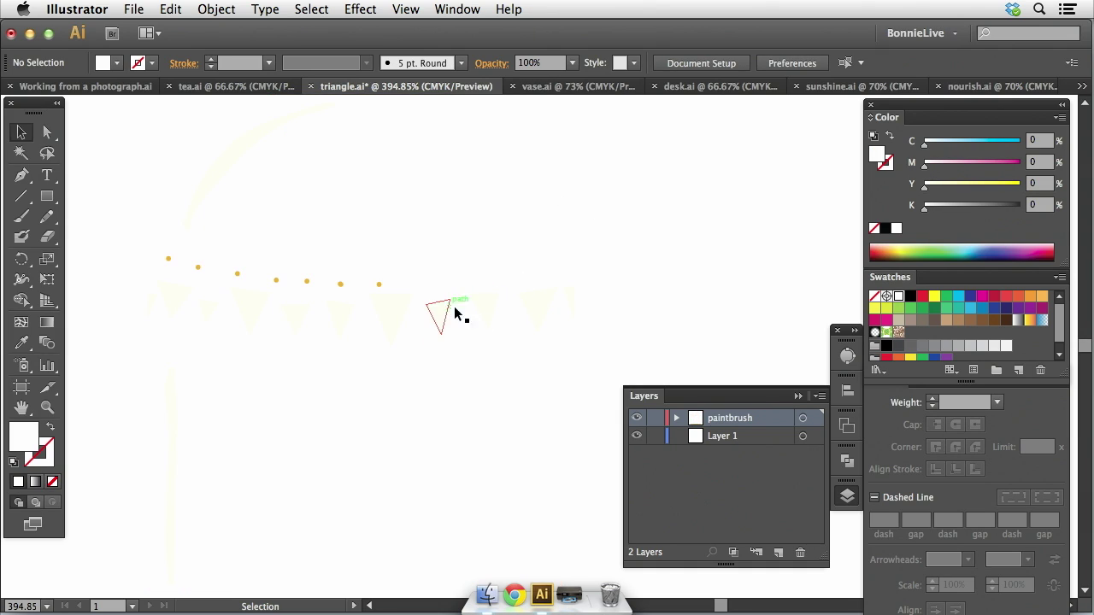
{"action": "left_click_drag", "start_coordinate": [681, 334], "coordinate": [90, 179]}
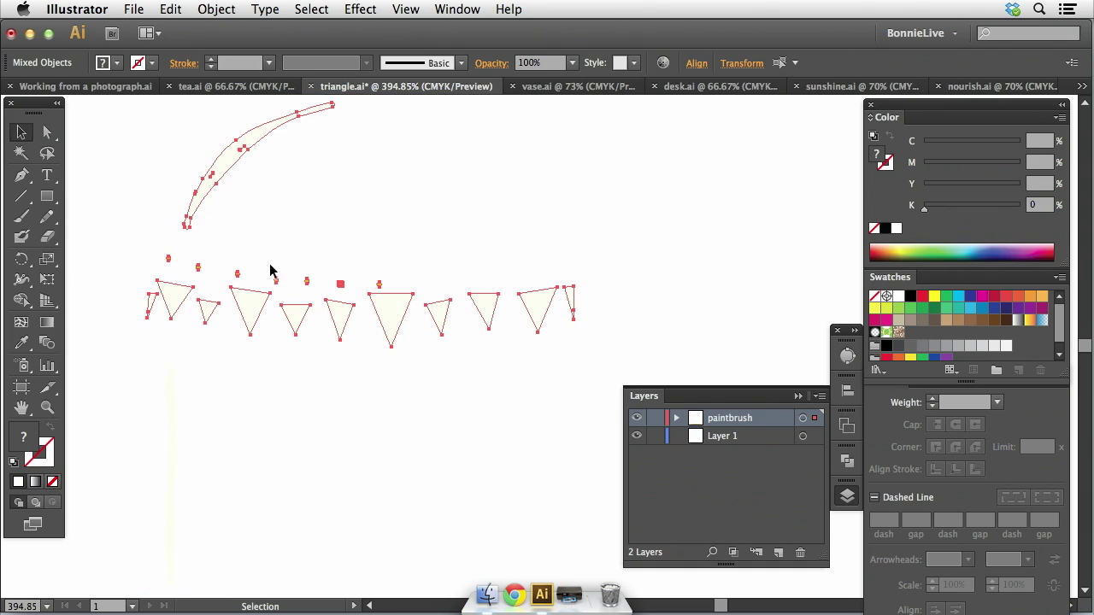
{"action": "scroll", "coordinate": [916, 326], "scroll_direction": "down", "scroll_amount": 1}
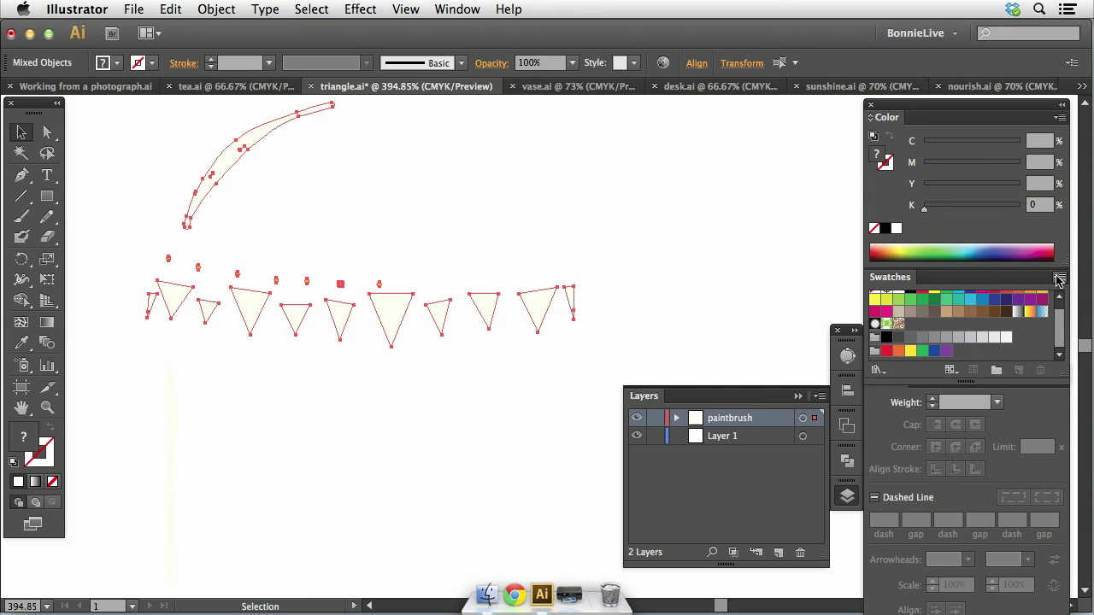
{"action": "scroll", "coordinate": [957, 325], "scroll_direction": "up", "scroll_amount": 1}
{"action": "left_click", "coordinate": [910, 296]}
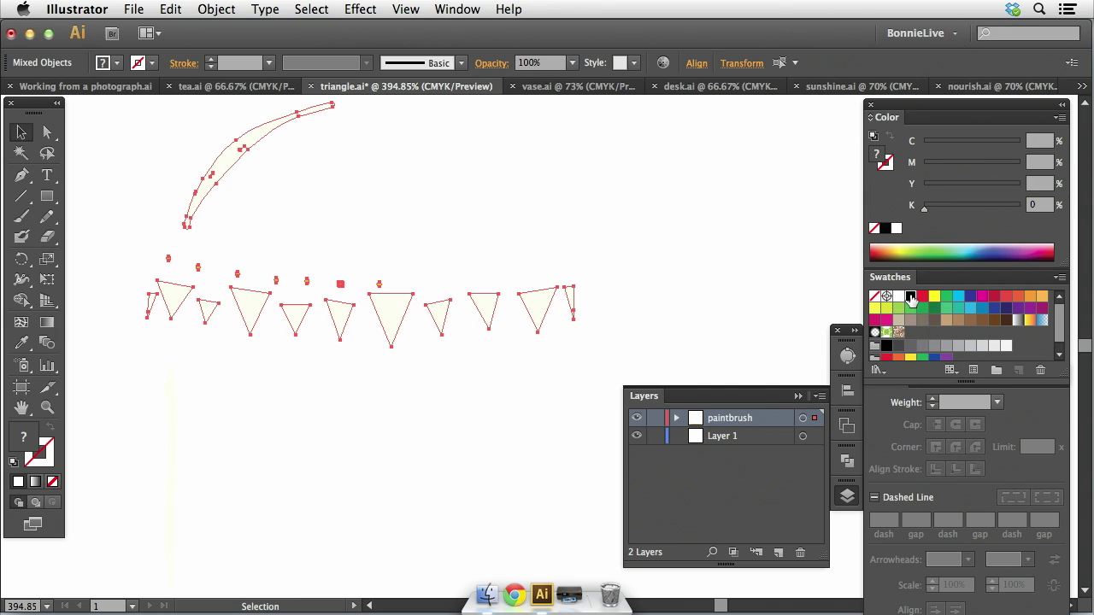
Step: Delete the curved highlight and the row of dots above the triangles
{"action": "left_click", "coordinate": [635, 223]}
{"action": "left_click", "coordinate": [236, 155]}
{"action": "key", "text": "Delete"}
{"action": "left_click_drag", "start_coordinate": [425, 239], "coordinate": [155, 272]}
{"action": "key", "text": "Delete"}
{"action": "key", "text": "Delete"}
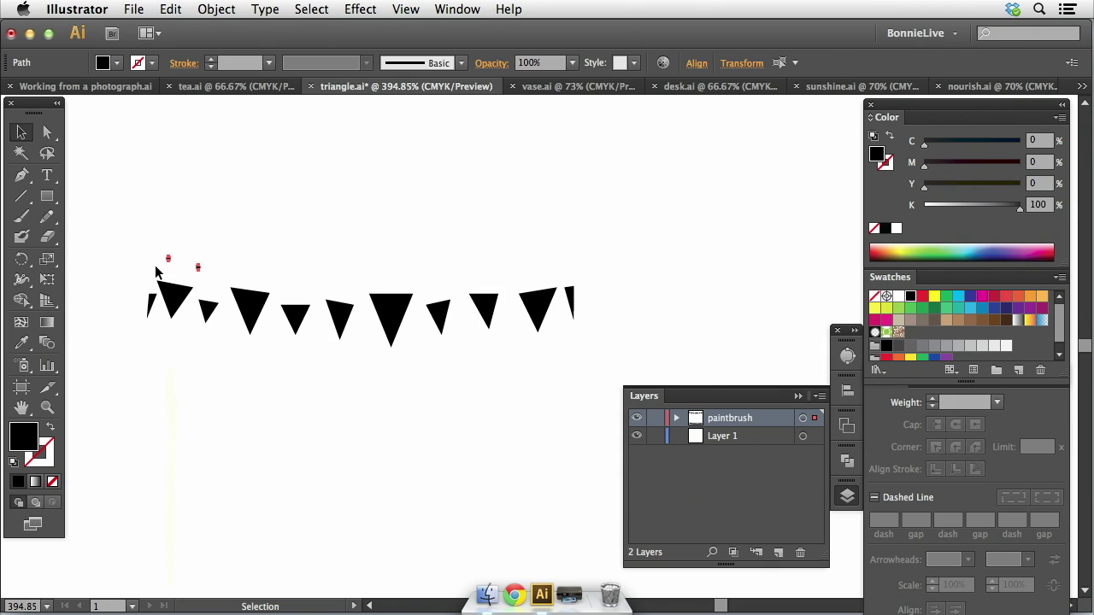
{"action": "key", "text": "Delete"}
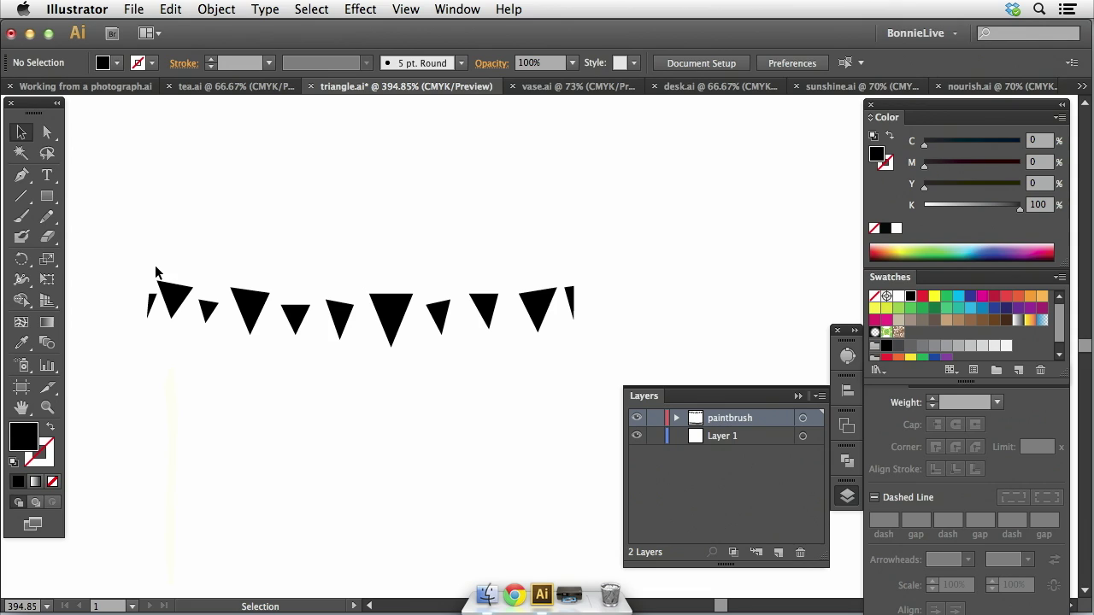
Step: Undo the dot and highlight deletions, the black fill and the deletion of the bottle body
{"action": "key", "text": "super+z"}
{"action": "key", "text": "super+z"}
{"action": "key", "text": "super+z"}
{"action": "key", "text": "super+z"}
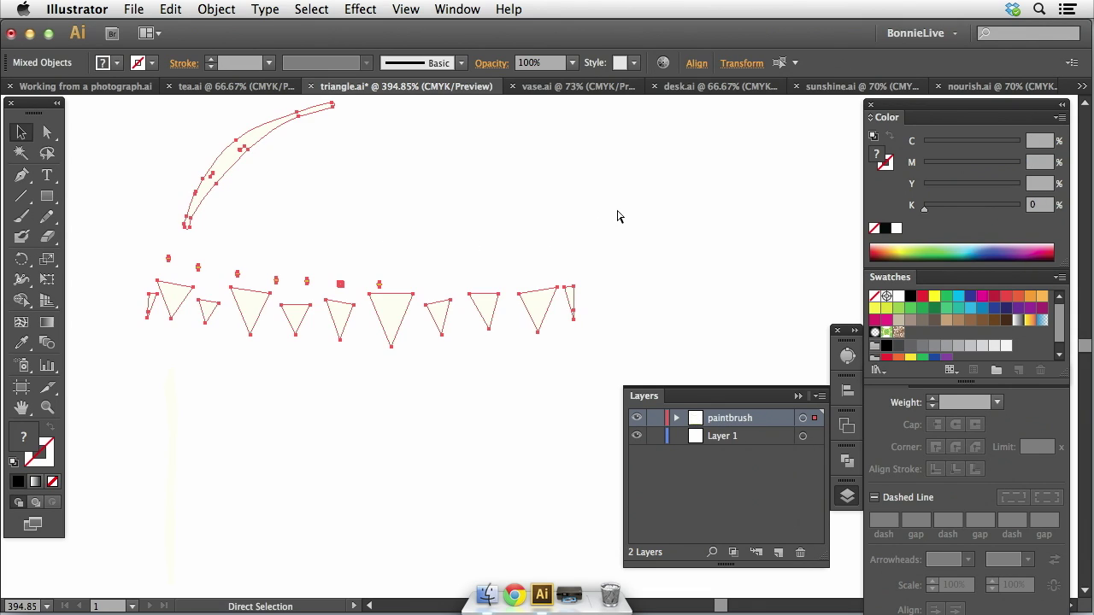
{"action": "key", "text": "super+z"}
Step: Delete only the bottle body and fill the remaining highlights, dots and triangles with black
{"action": "left_click", "coordinate": [641, 205]}
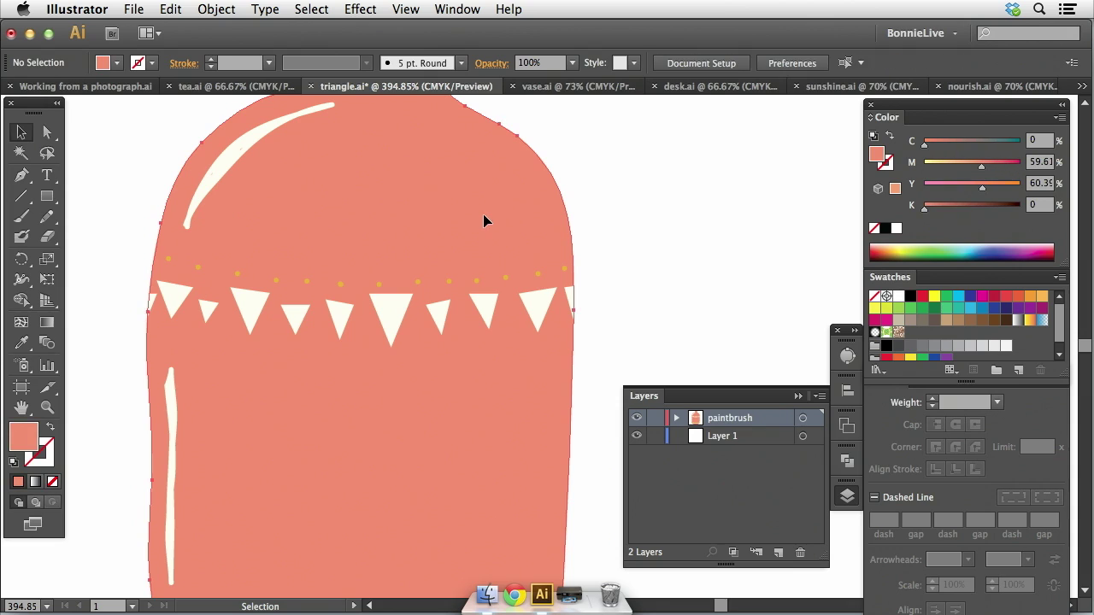
{"action": "key", "text": "super+z"}
{"action": "mouse_move", "coordinate": [649, 217]}
{"action": "left_mouse_down"}
{"action": "mouse_move", "coordinate": [141, 385]}
{"action": "mouse_move", "coordinate": [145, 398]}
{"action": "left_mouse_up"}
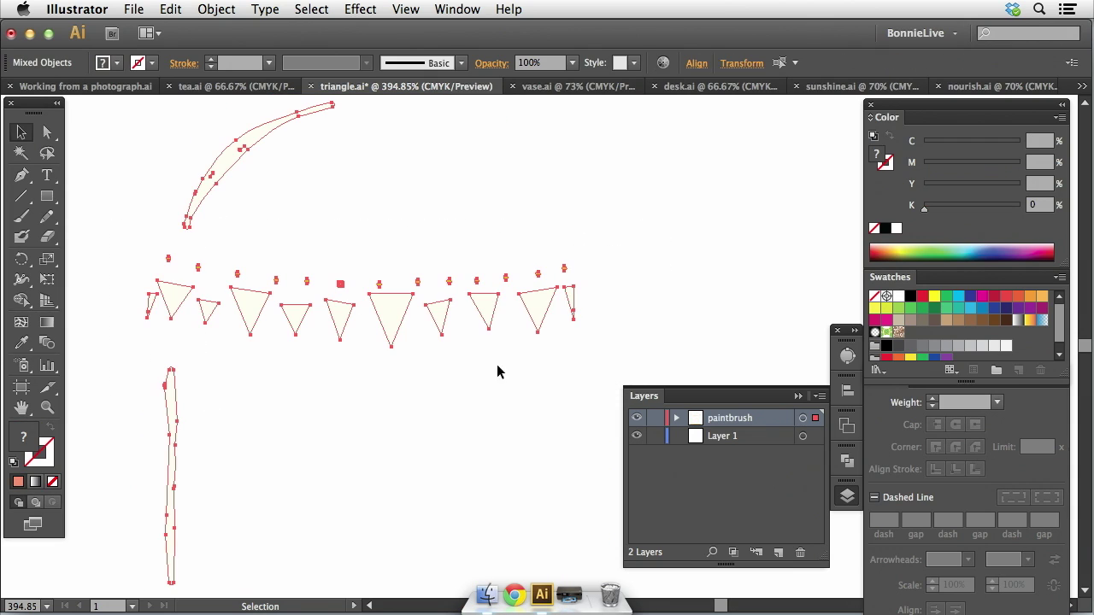
{"action": "left_click", "coordinate": [908, 296]}
{"action": "left_click", "coordinate": [609, 364]}
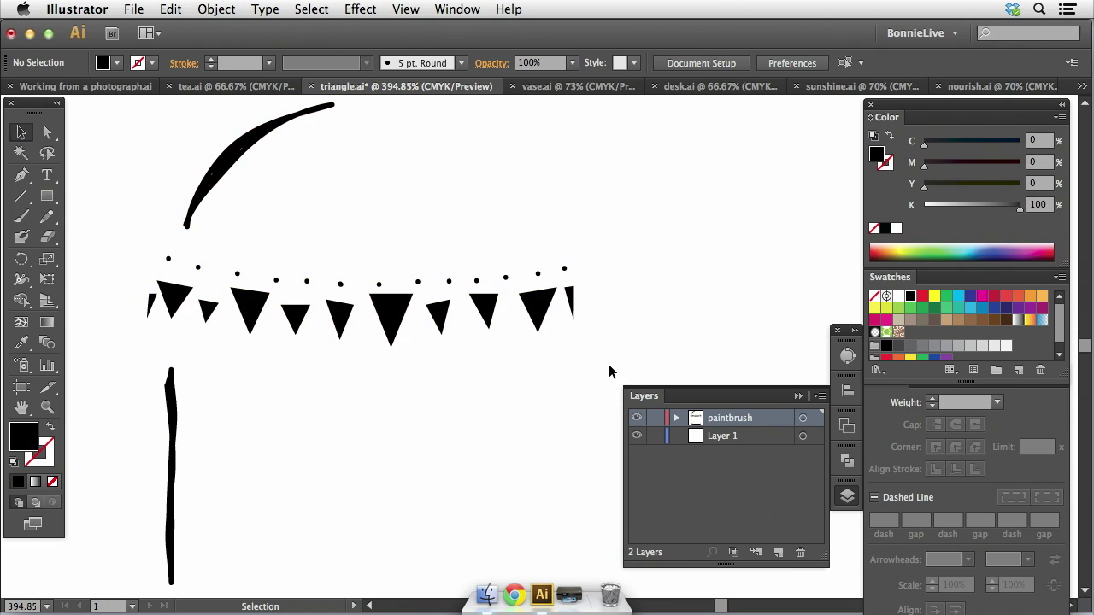
Step: Delete the curved and vertical highlights and the cut-off triangles at both ends of the row
{"action": "left_click", "coordinate": [237, 182]}
{"action": "key", "text": "Delete"}
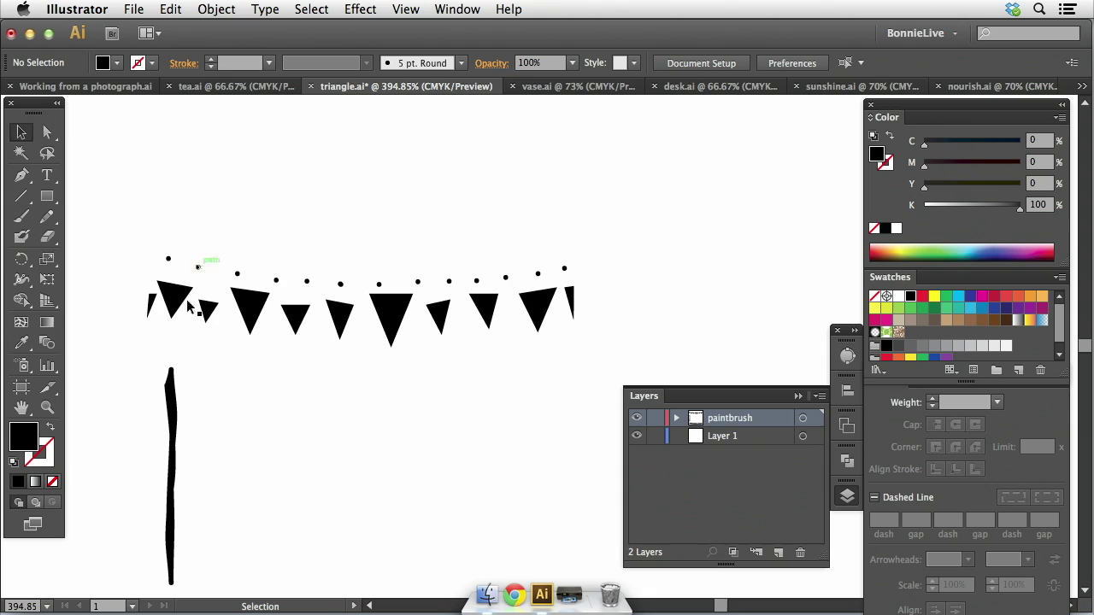
{"action": "left_click", "coordinate": [173, 432]}
{"action": "key", "text": "Delete"}
{"action": "left_click", "coordinate": [152, 312]}
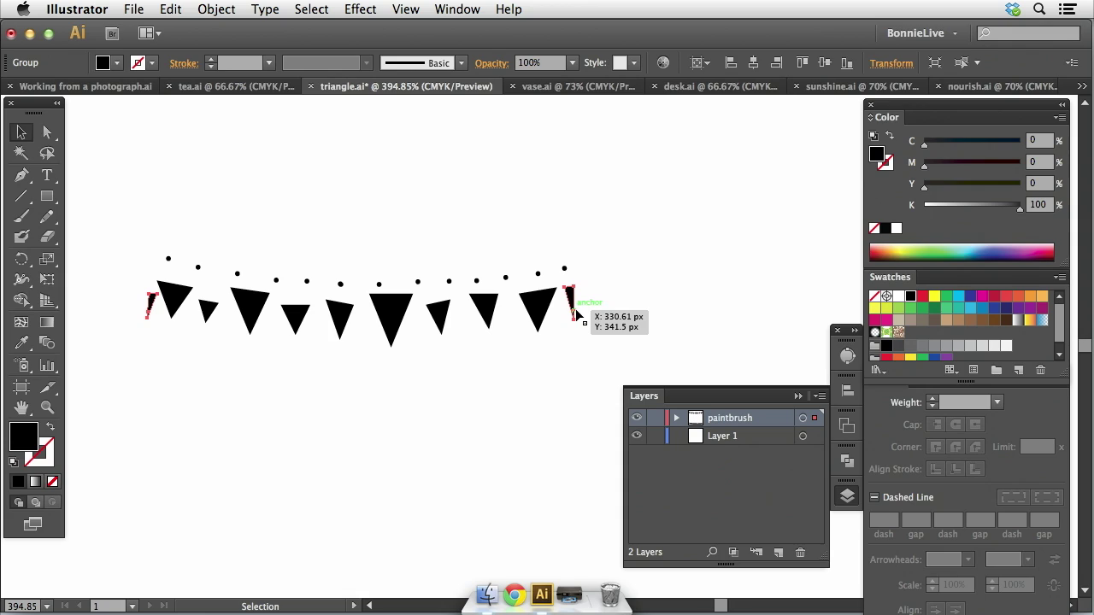
{"action": "key", "text": "Delete"}
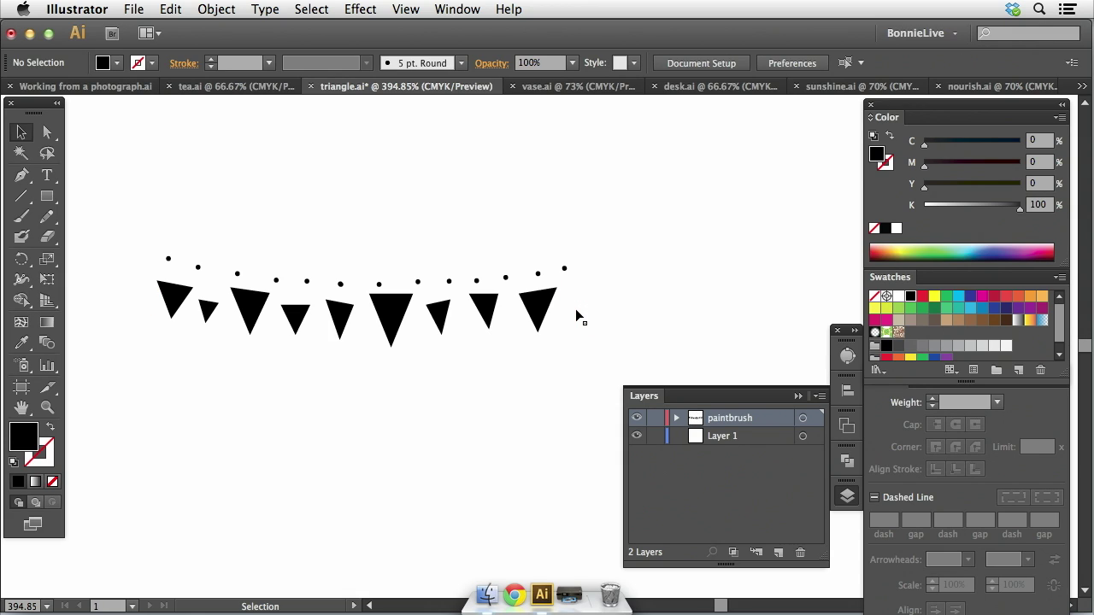
Step: Delete all document swatches from the red one onward, keeping only None, Registration, white and black
{"action": "left_click", "coordinate": [922, 297]}
{"action": "scroll", "coordinate": [958, 311], "scroll_direction": "down", "scroll_amount": 1}
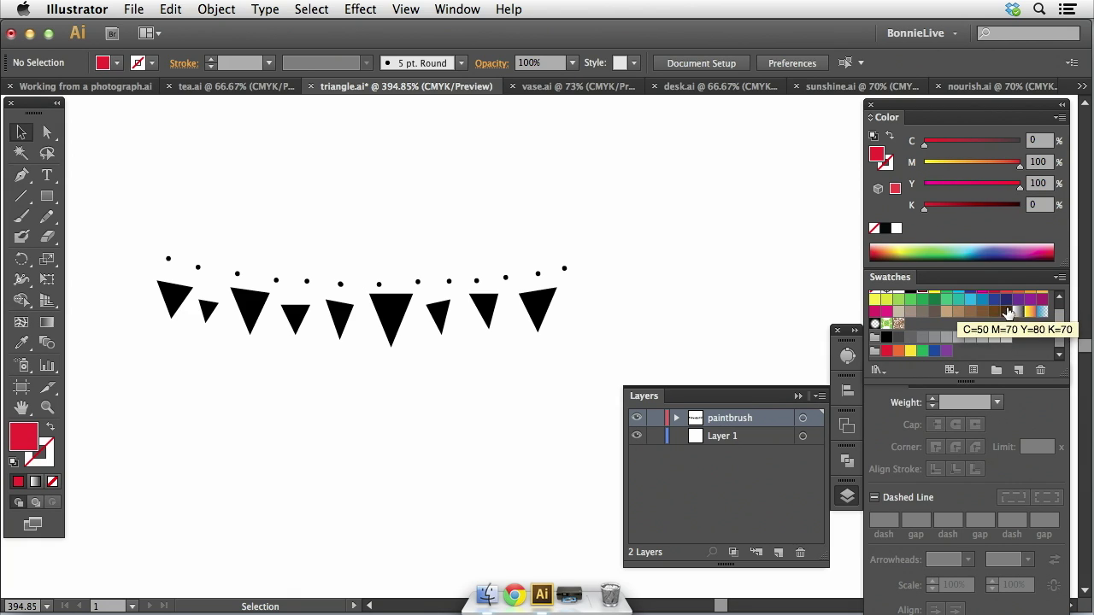
{"action": "left_click", "coordinate": [947, 351], "text": "shift"}
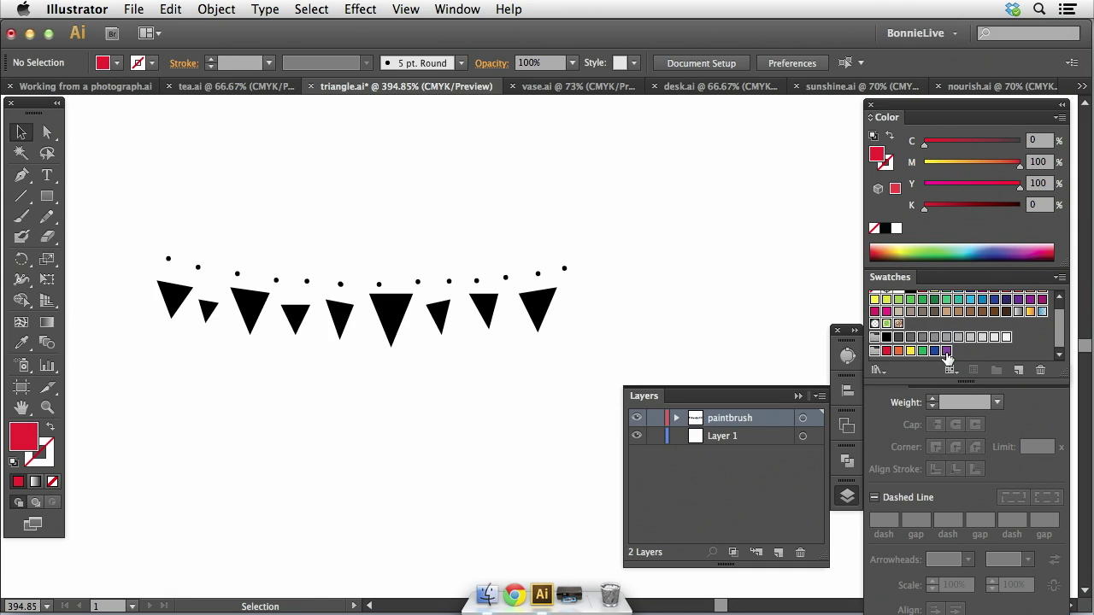
{"action": "left_click", "coordinate": [1040, 370]}
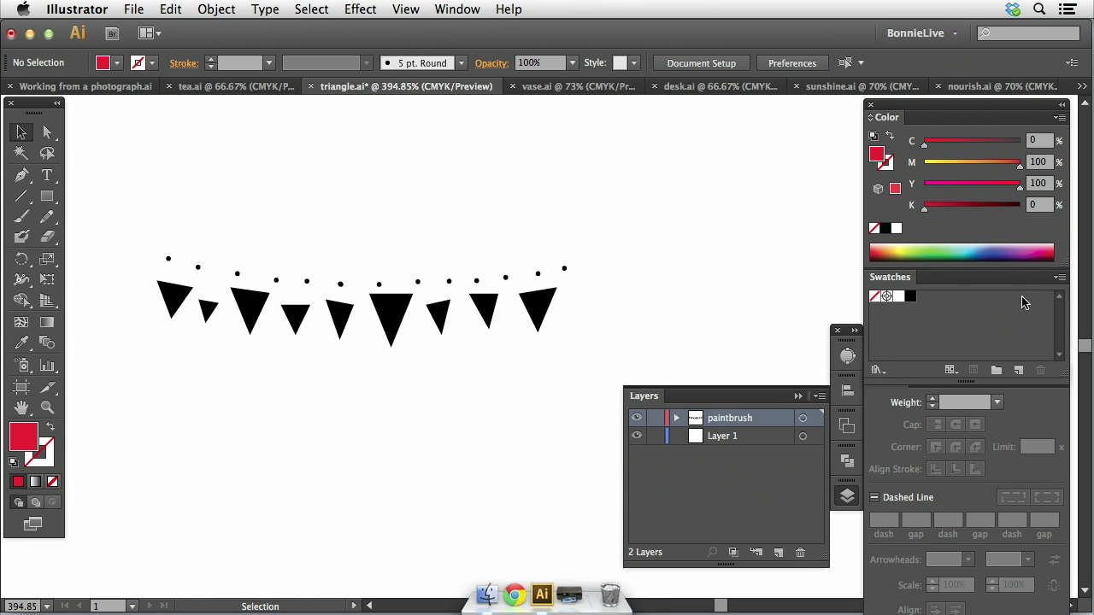
Step: Add the color group from the user-defined nourish swatch library to the document swatches and close the library
{"action": "left_click", "coordinate": [1059, 281]}
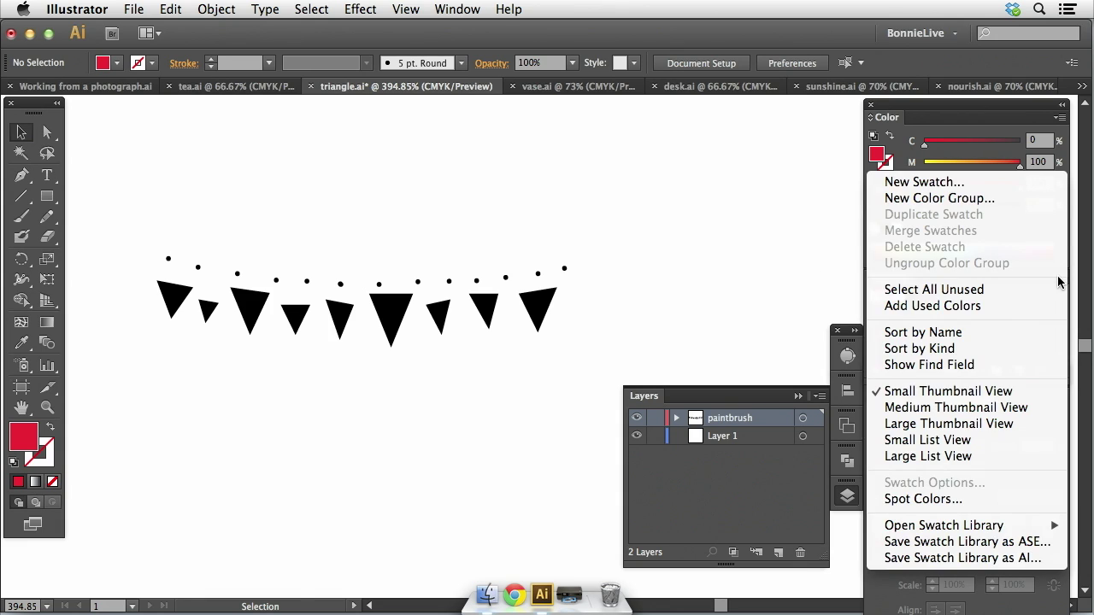
{"action": "mouse_move", "coordinate": [963, 528]}
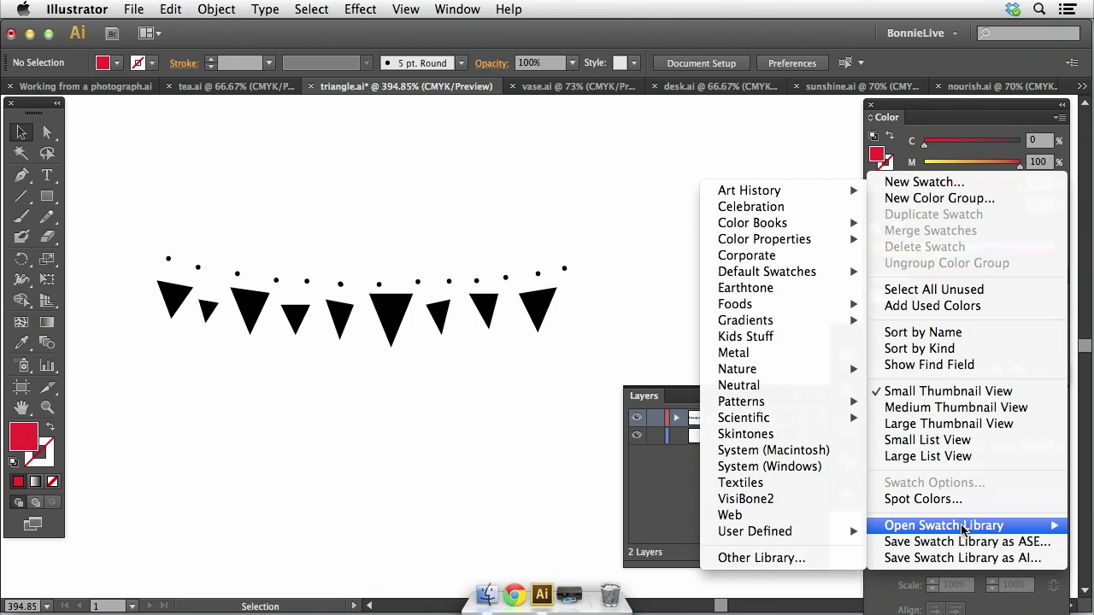
{"action": "mouse_move", "coordinate": [822, 531]}
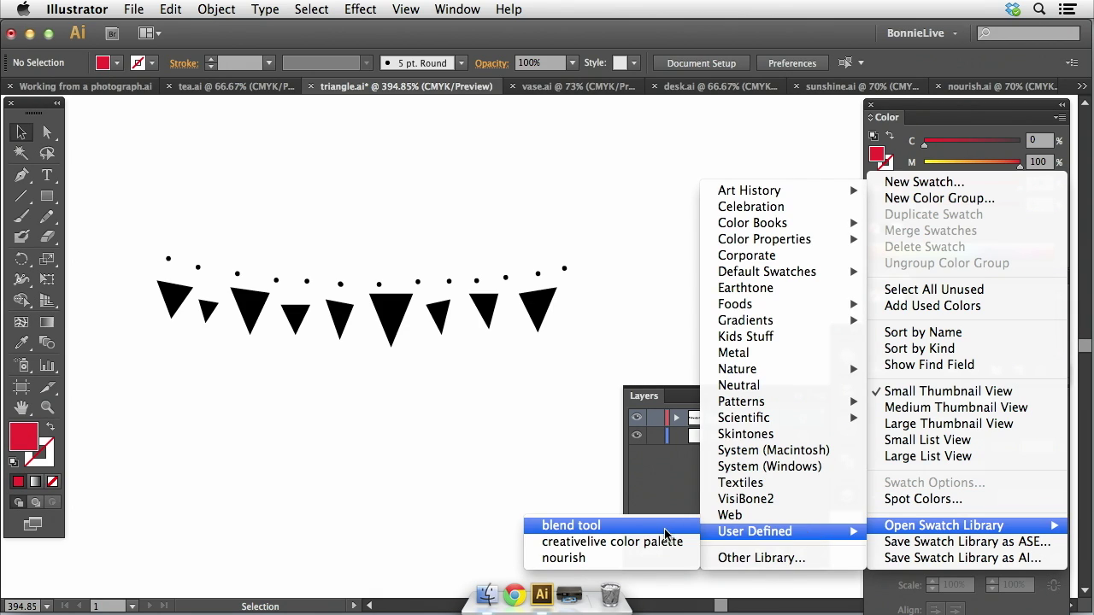
{"action": "left_click", "coordinate": [585, 560]}
{"action": "left_click_drag", "start_coordinate": [534, 265], "coordinate": [737, 129]}
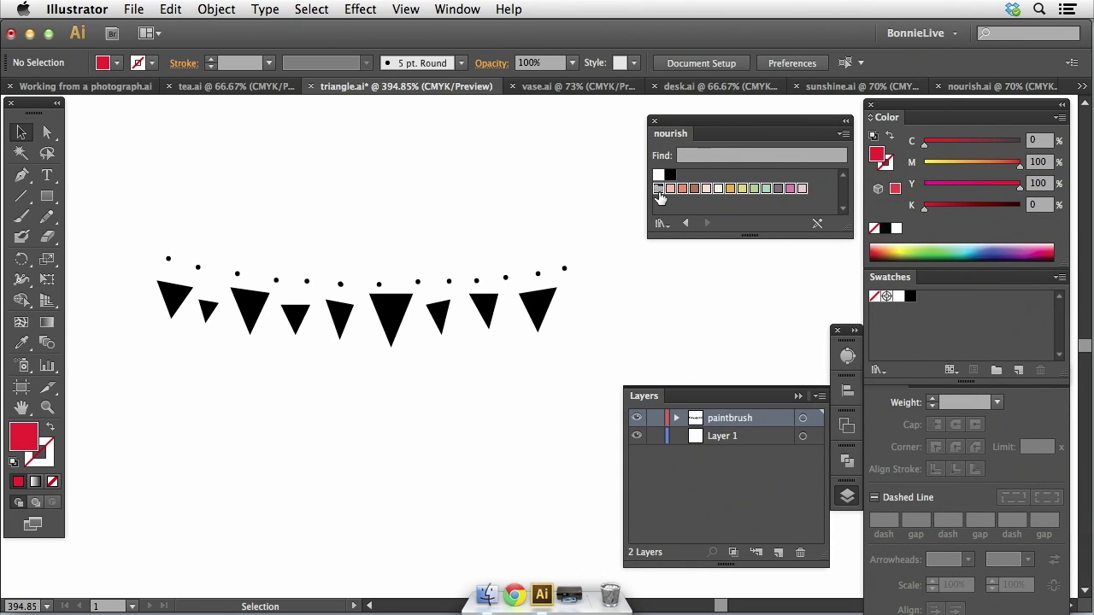
{"action": "left_click", "coordinate": [659, 190]}
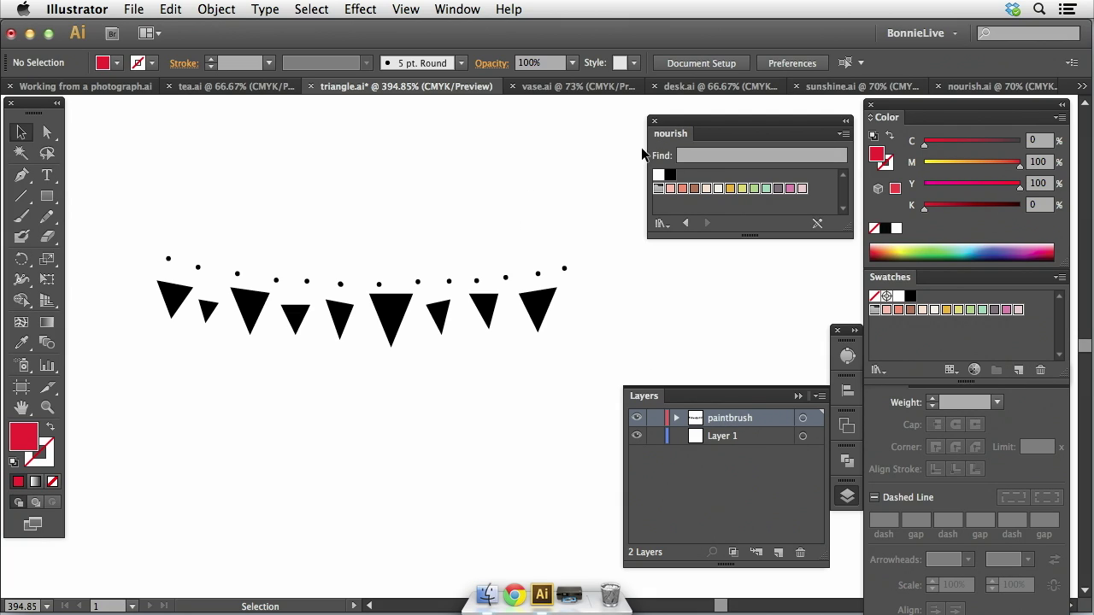
{"action": "left_click", "coordinate": [655, 121]}
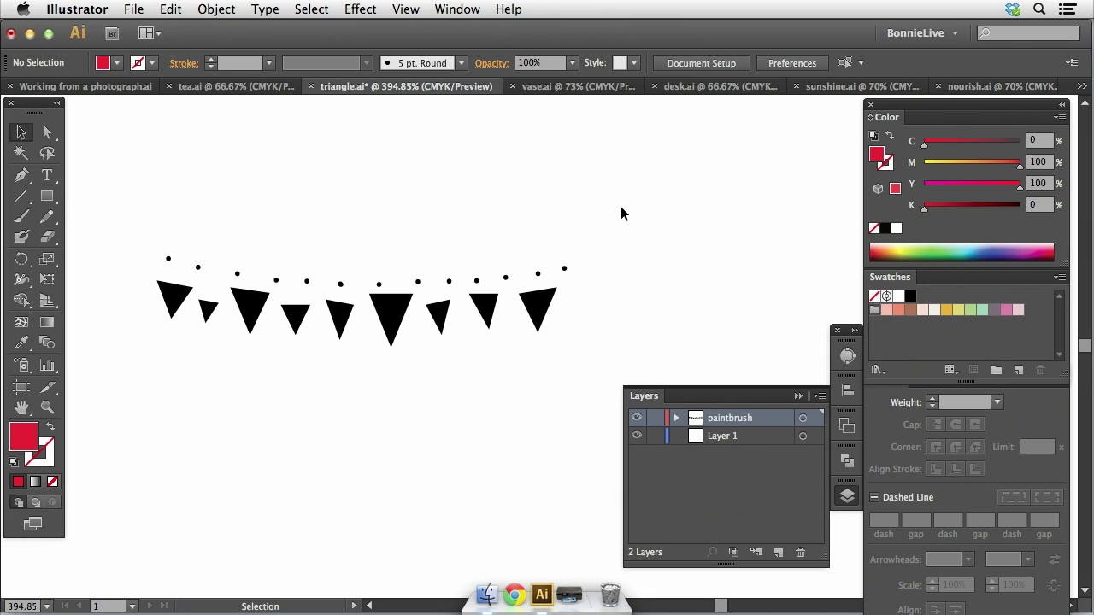
Step: Fill all the triangles with the coral swatch from the nourish color group
{"action": "left_click_drag", "start_coordinate": [583, 310], "coordinate": [130, 299]}
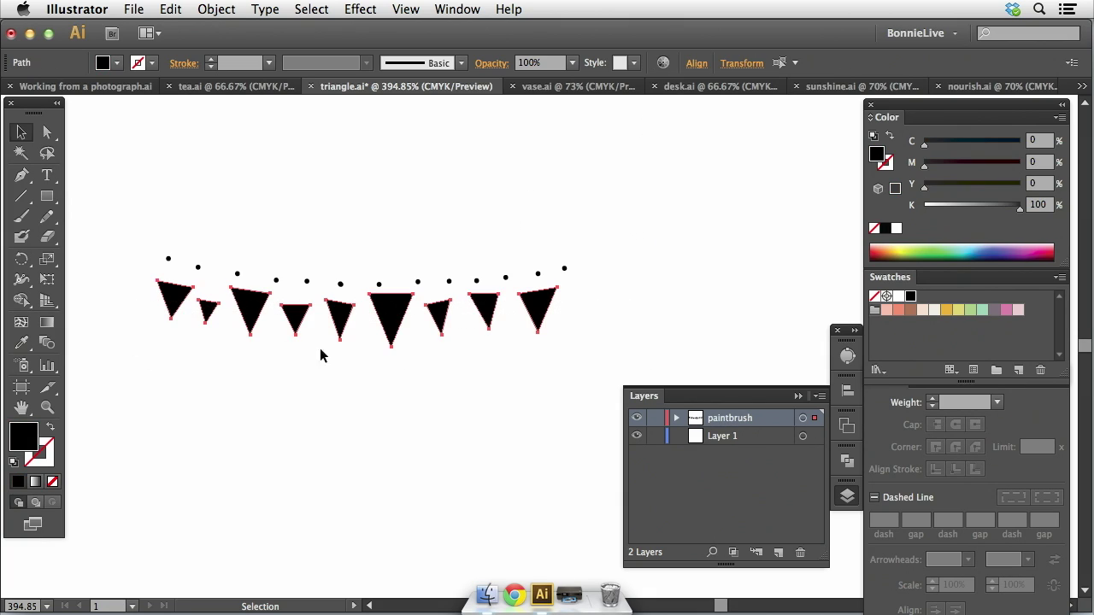
{"action": "left_click", "coordinate": [898, 310]}
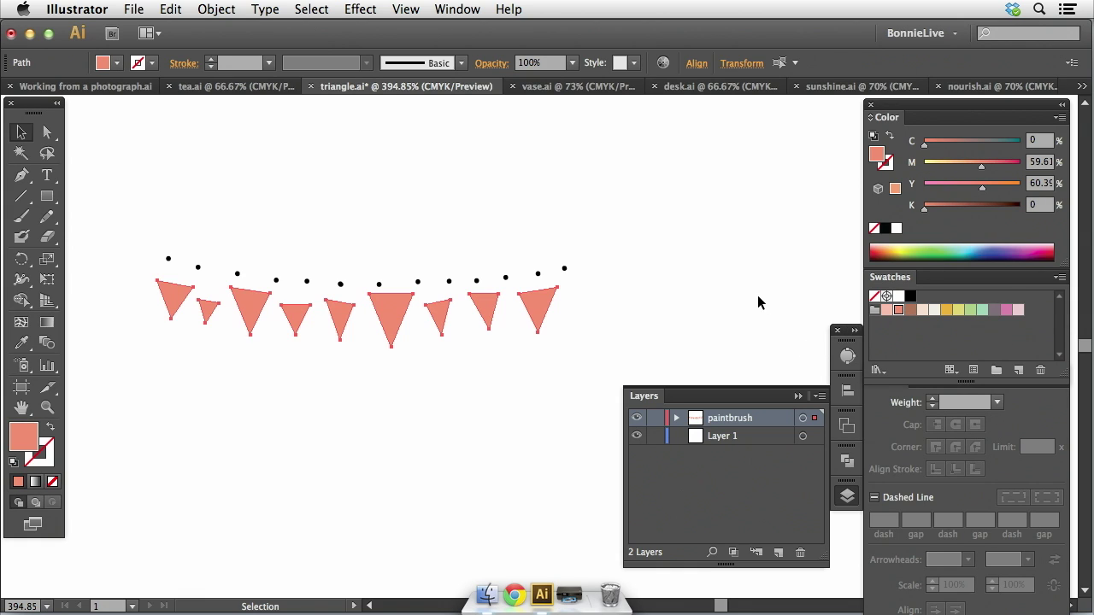
{"action": "left_click", "coordinate": [655, 231]}
Step: Fill all the dots above the triangles with the mint green swatch and clear the selection
{"action": "left_click_drag", "start_coordinate": [642, 236], "coordinate": [149, 274]}
{"action": "left_click_drag", "start_coordinate": [258, 266], "coordinate": [437, 290]}
{"action": "left_click_drag", "start_coordinate": [513, 264], "coordinate": [446, 287]}
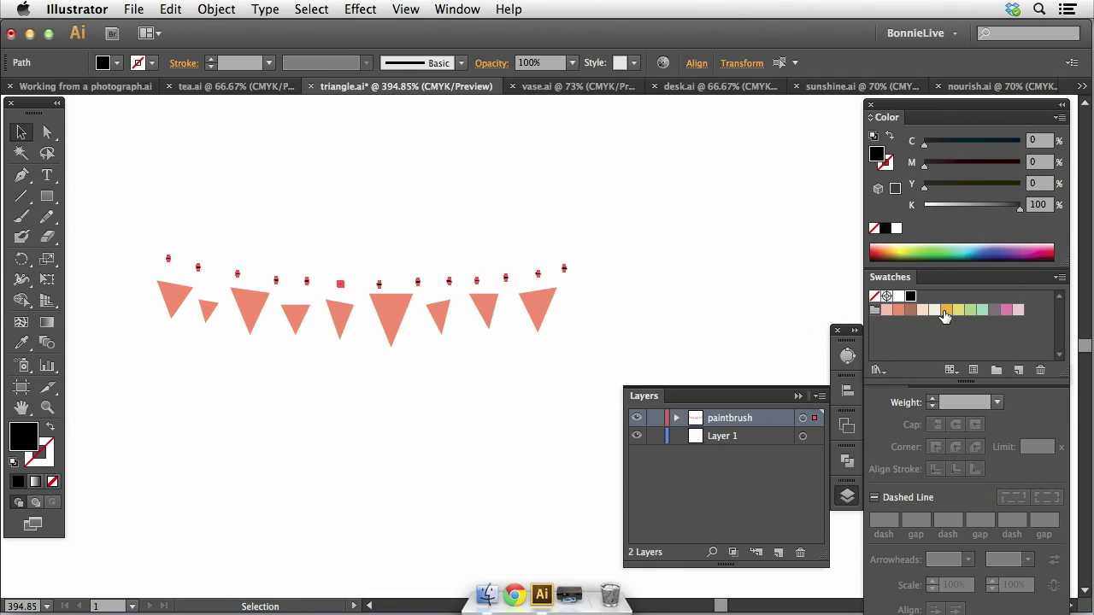
{"action": "left_click", "coordinate": [983, 311]}
{"action": "key", "text": "super+shift+a"}
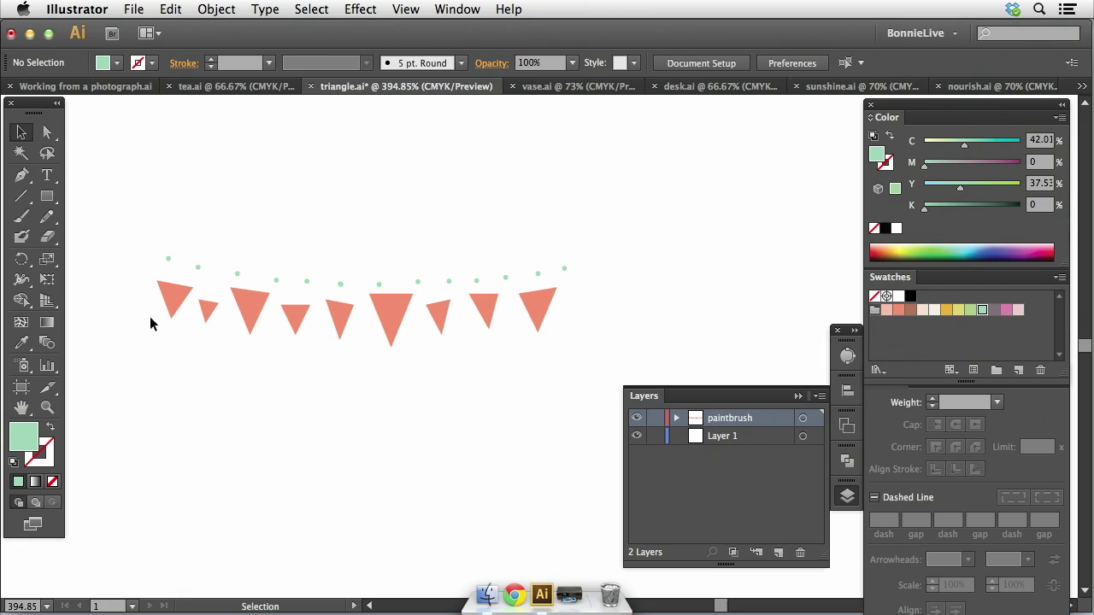
Step: Create a mint green rectangle 500 px wide and 250 px high over the bunting
{"action": "left_click", "coordinate": [48, 198]}
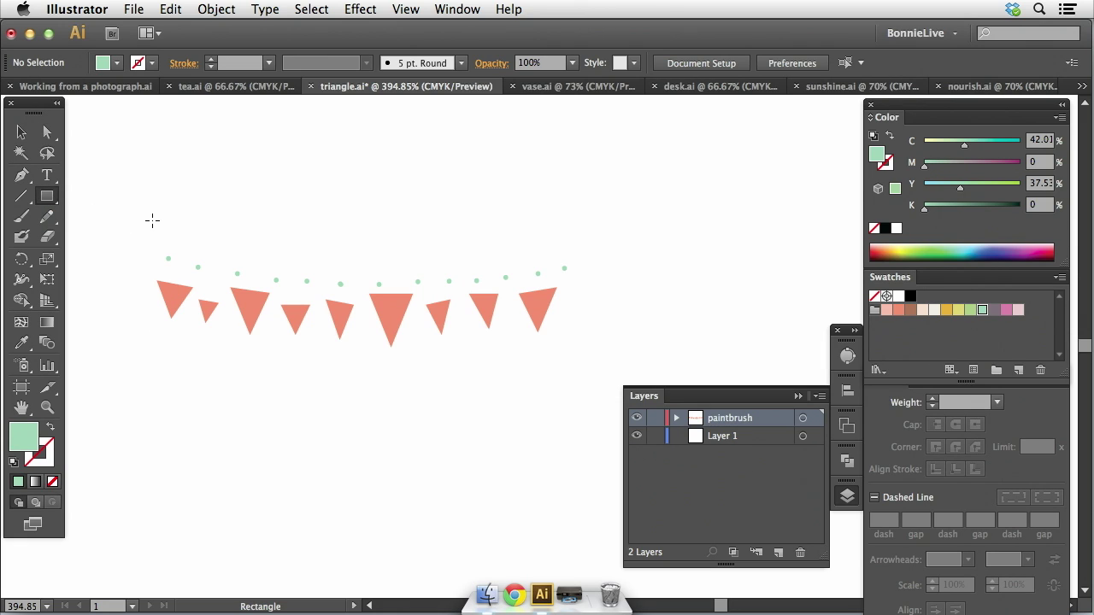
{"action": "left_click_drag", "start_coordinate": [145, 210], "coordinate": [501, 395]}
{"action": "key", "text": "ctrl+z"}
{"action": "left_click", "coordinate": [151, 223]}
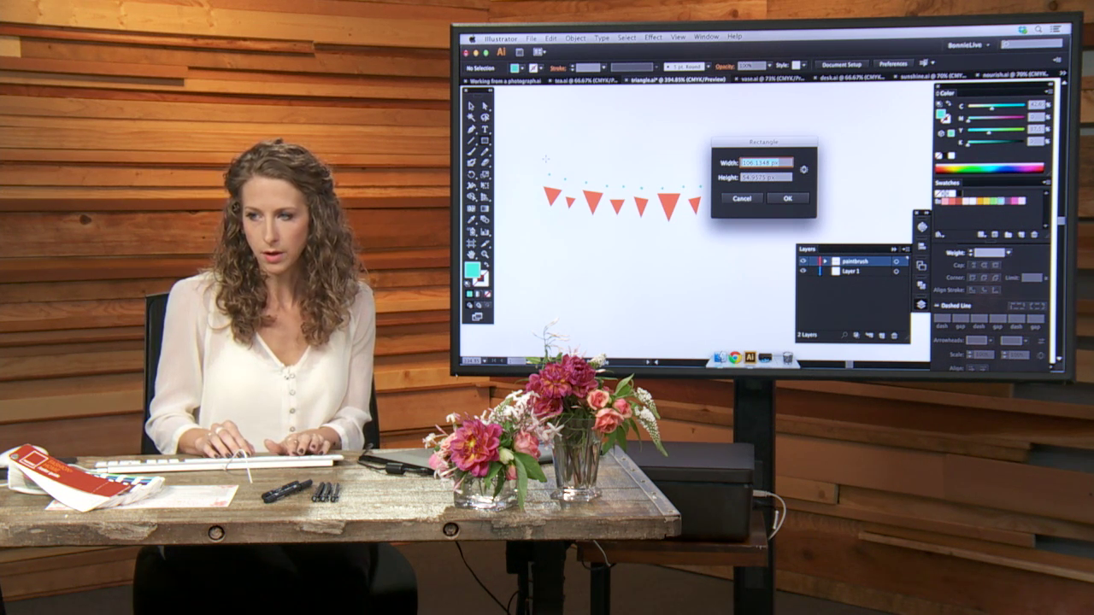
{"action": "type", "text": "300"}
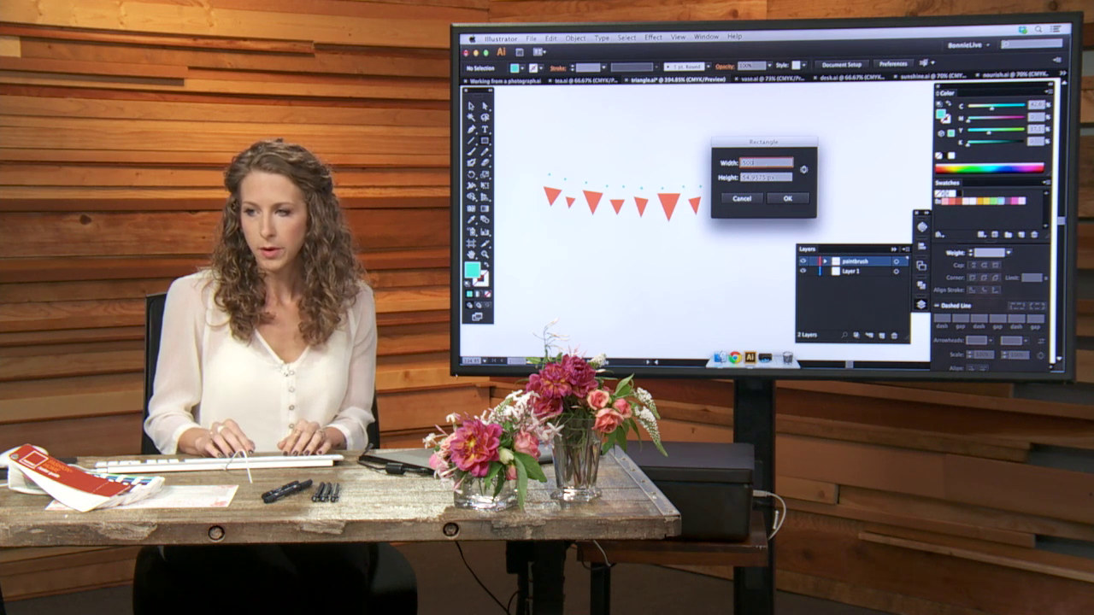
{"action": "key", "text": "Tab"}
{"action": "type", "text": "25"}
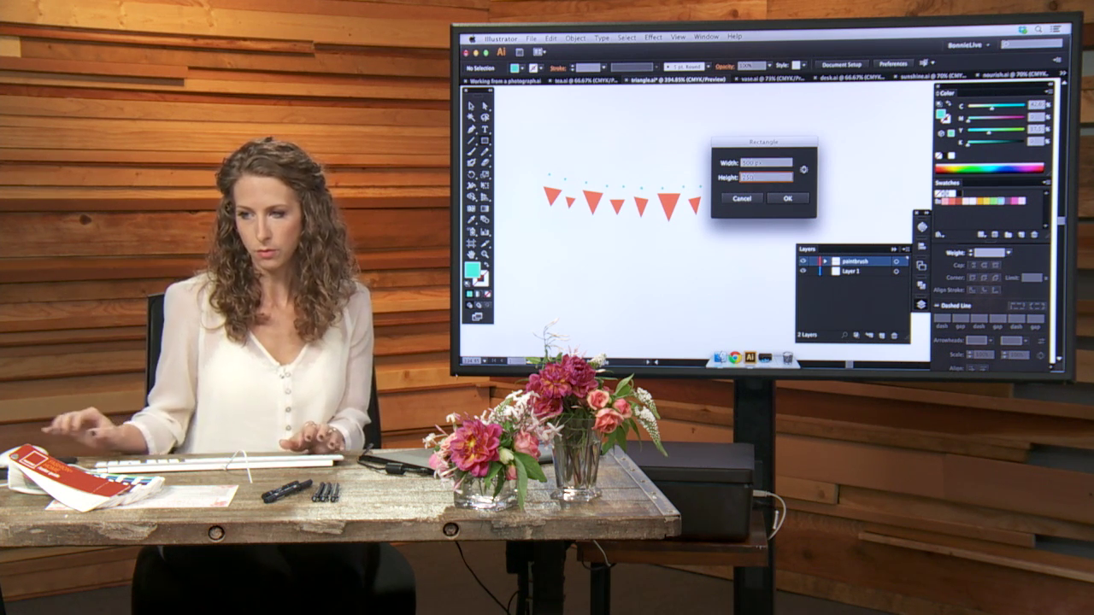
{"action": "left_click", "coordinate": [782, 197]}
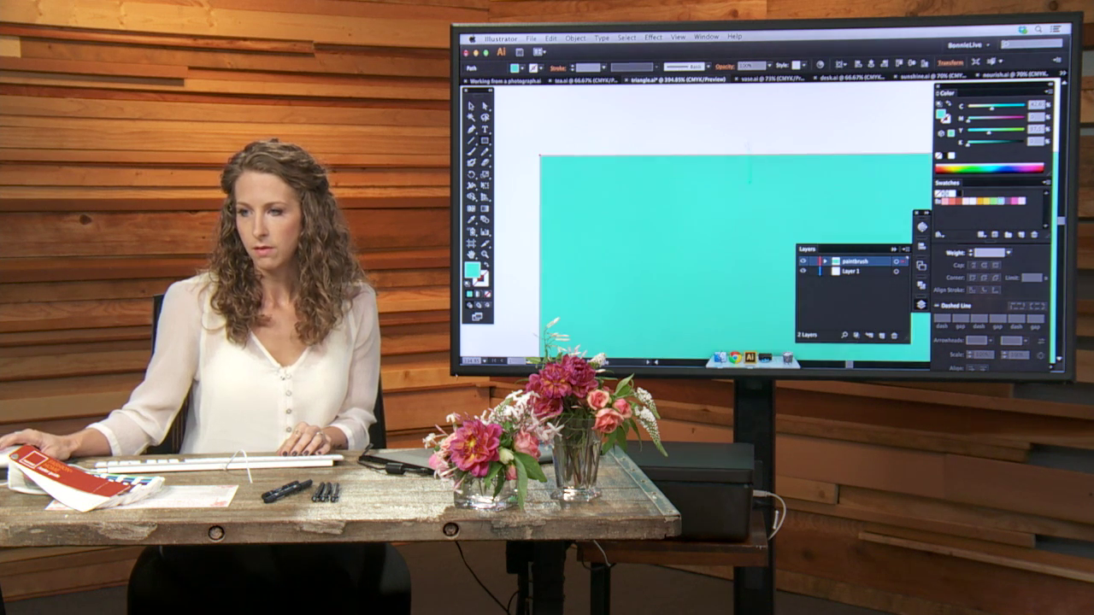
Step: Move the mint green rectangle fully onto the artboard so that it covers the area around the small bunting
{"action": "key", "text": "ctrl+minus"}
{"action": "key", "text": "ctrl+minus"}
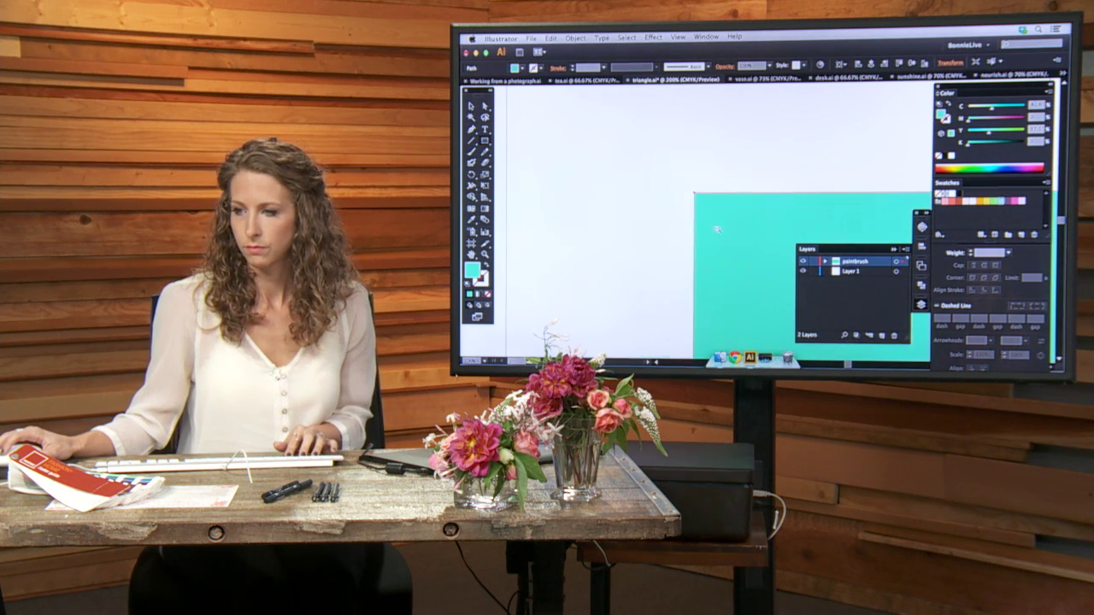
{"action": "key", "text": "ctrl+0"}
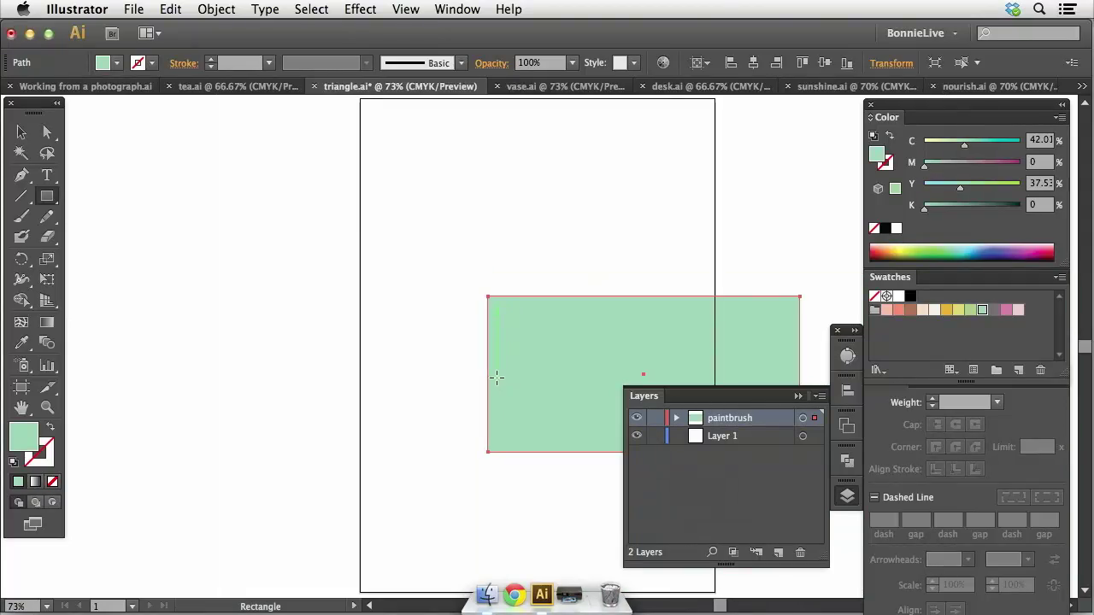
{"action": "scroll", "coordinate": [488, 282], "scroll_direction": "right", "scroll_amount": 3}
{"action": "key", "text": "v"}
{"action": "left_click", "coordinate": [482, 213]}
{"action": "left_click_drag", "start_coordinate": [500, 298], "coordinate": [407, 250]}
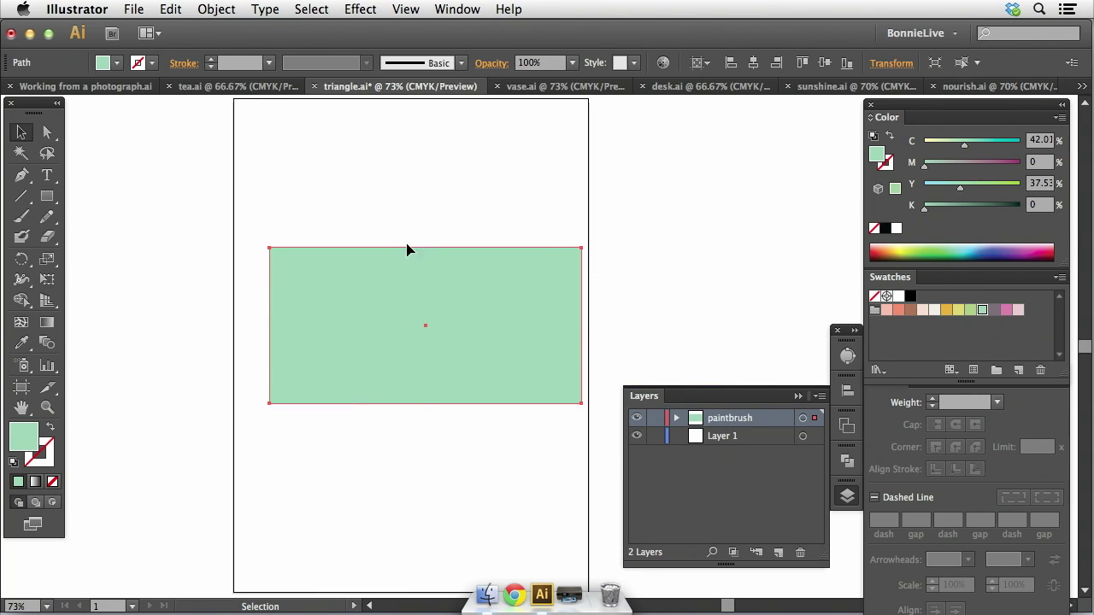
Step: Send the rectangle behind the bunting, fill it with the pale peach swatch from the nourish group, and clear the selection
{"action": "right_click", "coordinate": [408, 205]}
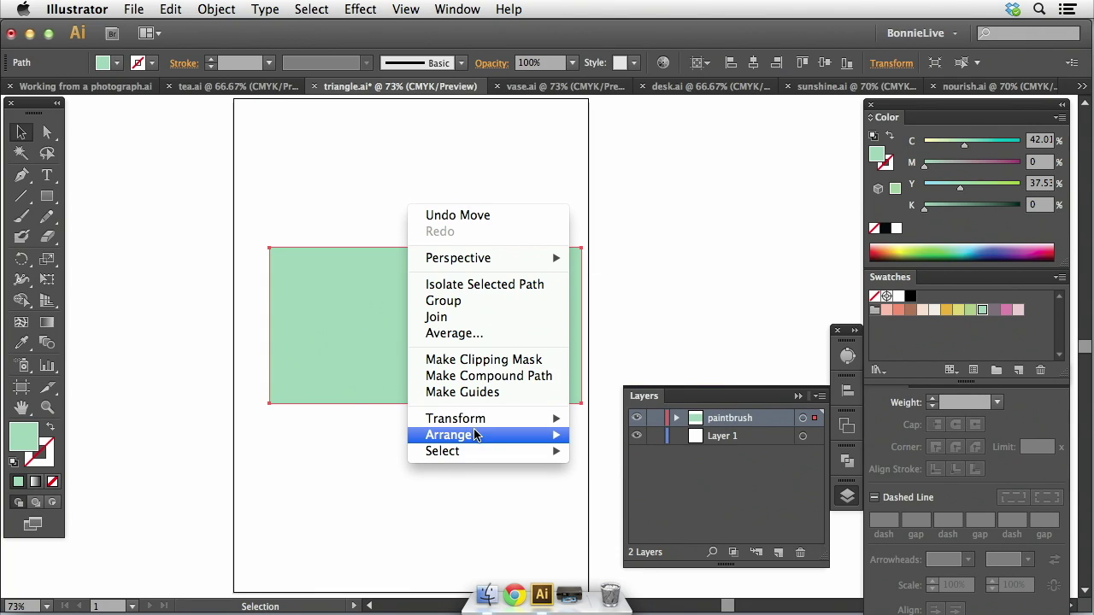
{"action": "mouse_move", "coordinate": [476, 435]}
{"action": "left_click", "coordinate": [598, 483]}
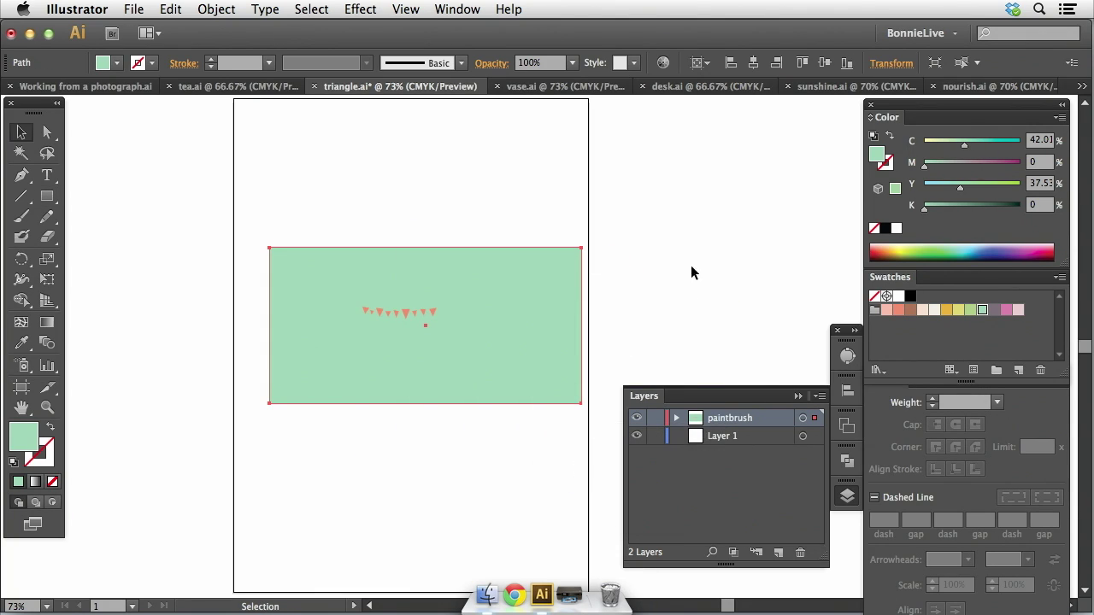
{"action": "left_click", "coordinate": [922, 309]}
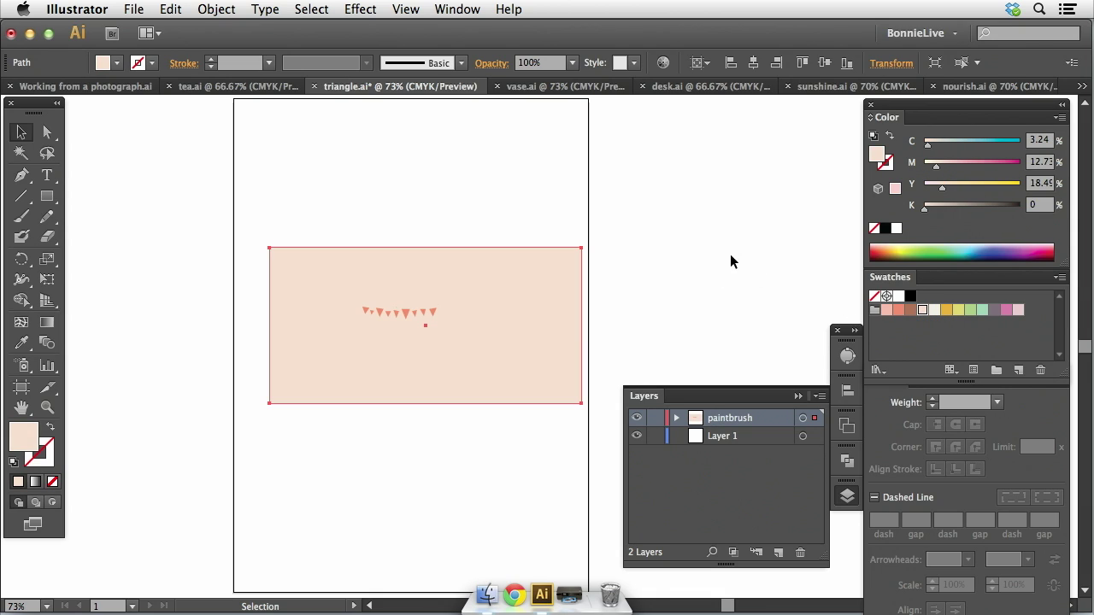
{"action": "left_click", "coordinate": [721, 237]}
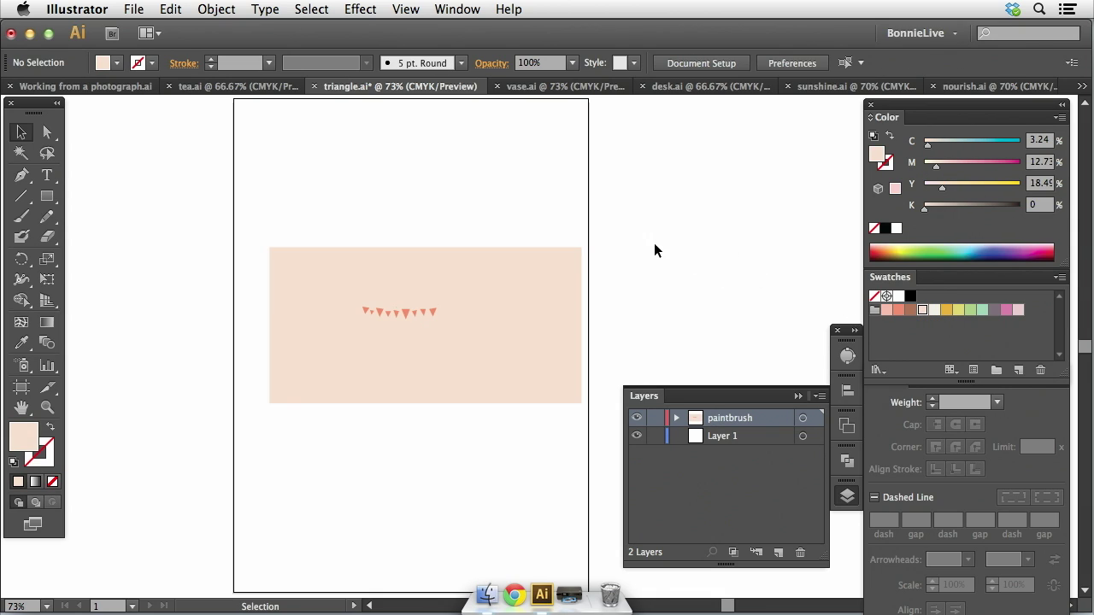
{"action": "key", "text": "super+a"}
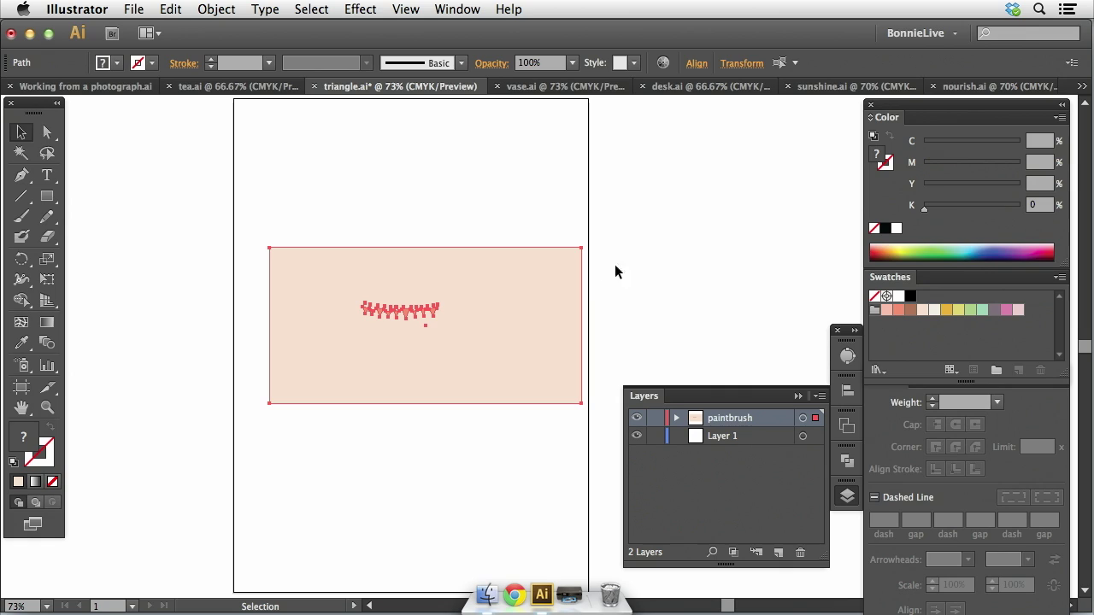
{"action": "left_click", "coordinate": [664, 243]}
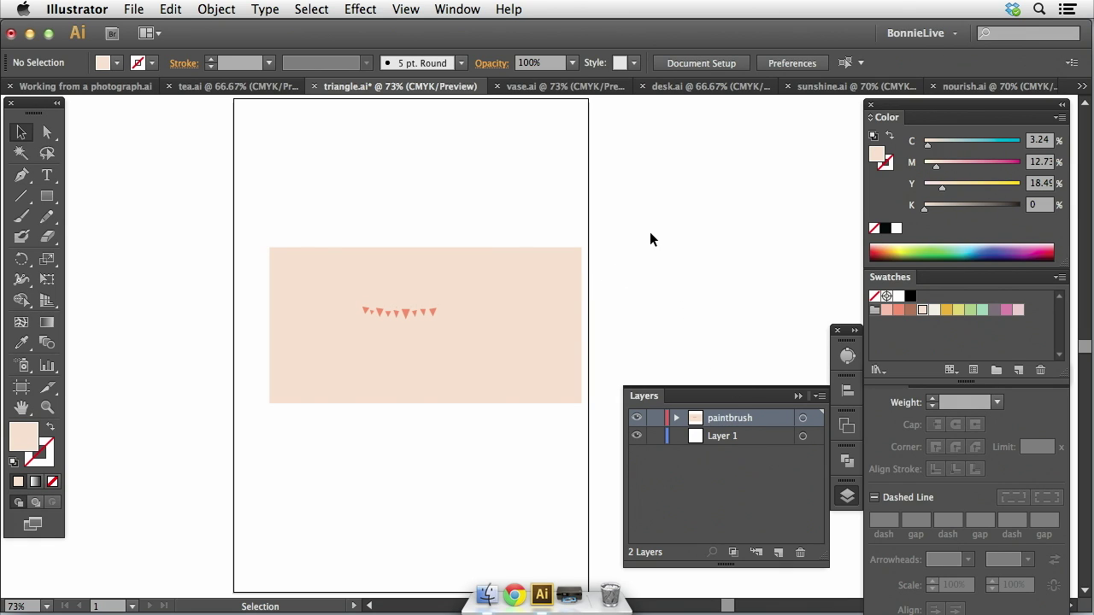
Step: Delete the empty Layer 1 and collapse the layer list
{"action": "left_click_drag", "start_coordinate": [625, 216], "coordinate": [232, 444]}
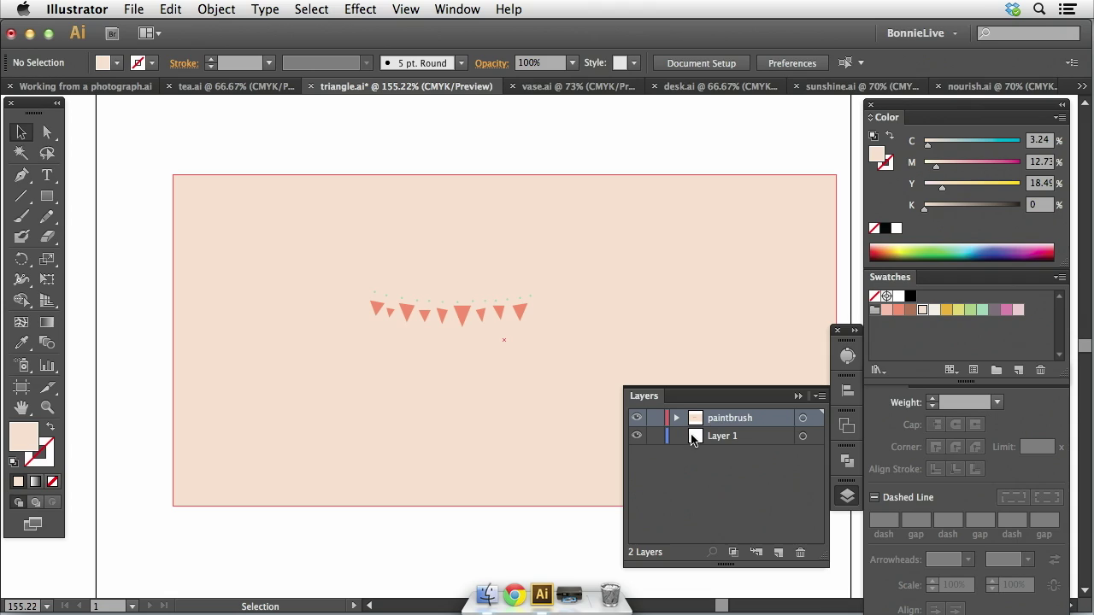
{"action": "left_click", "coordinate": [720, 437]}
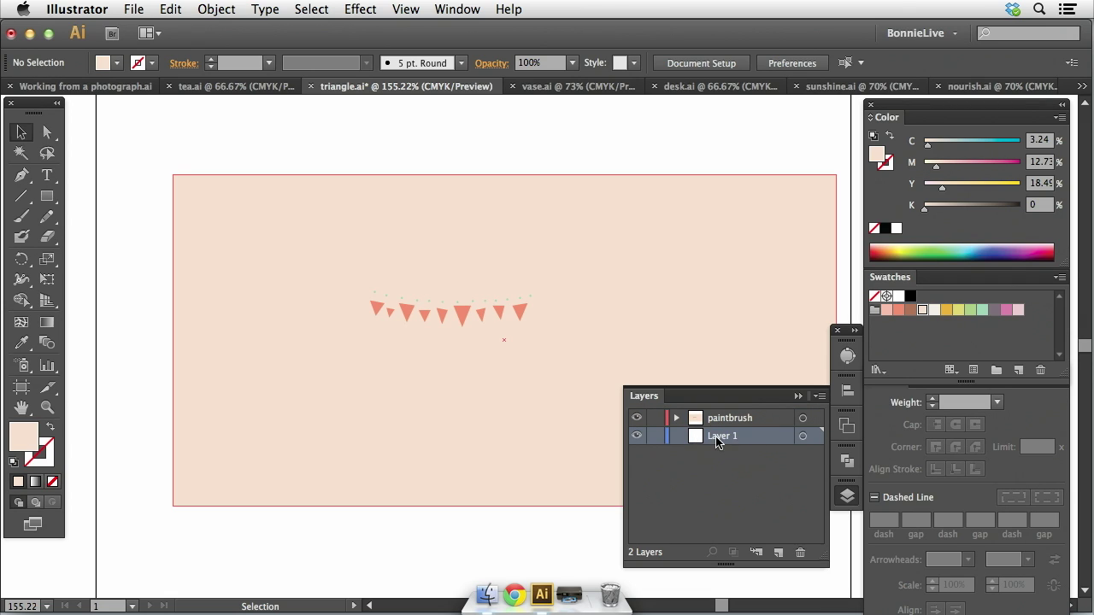
{"action": "left_click_drag", "start_coordinate": [725, 442], "coordinate": [800, 551]}
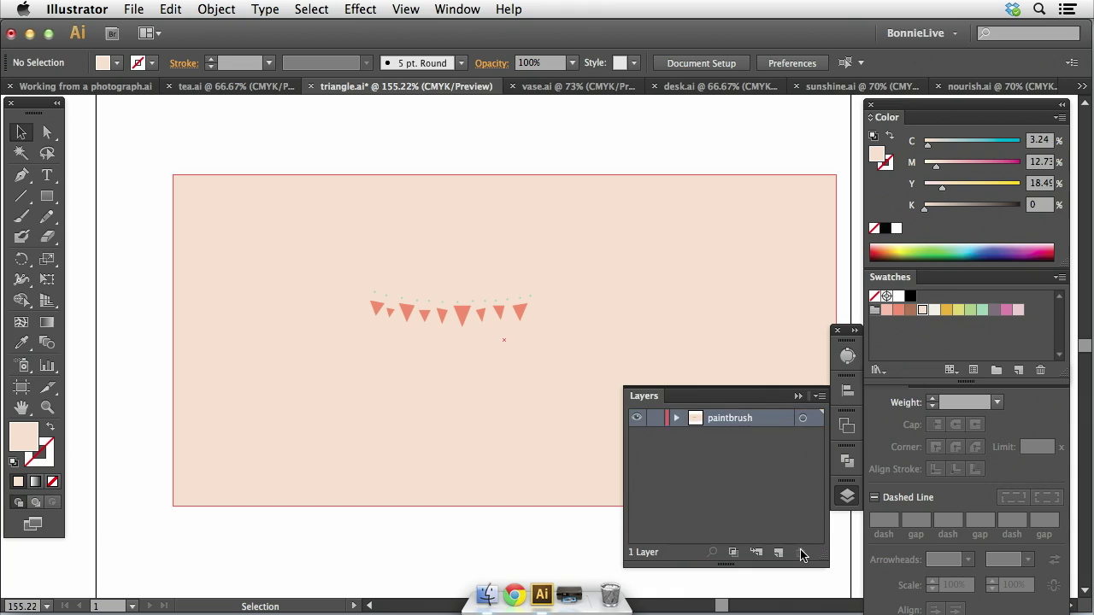
{"action": "left_click", "coordinate": [798, 396]}
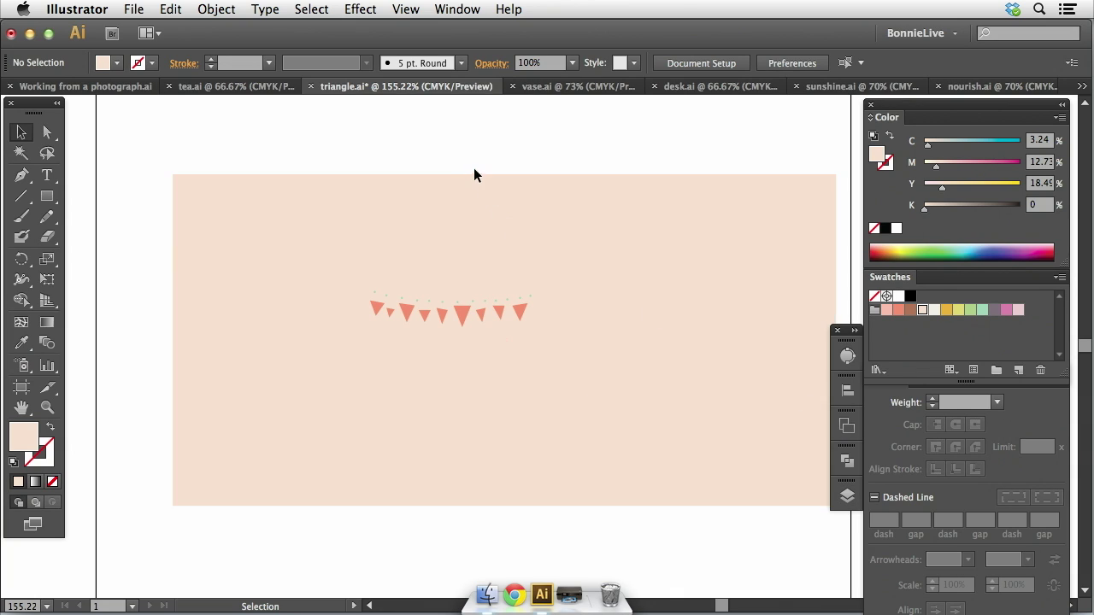
Step: Select all triangles and dots without the peach rectangle and scale them up proportionally to about three times their size
{"action": "scroll", "coordinate": [475, 155], "scroll_direction": "right", "scroll_amount": 3}
{"action": "left_click_drag", "start_coordinate": [502, 152], "coordinate": [267, 353]}
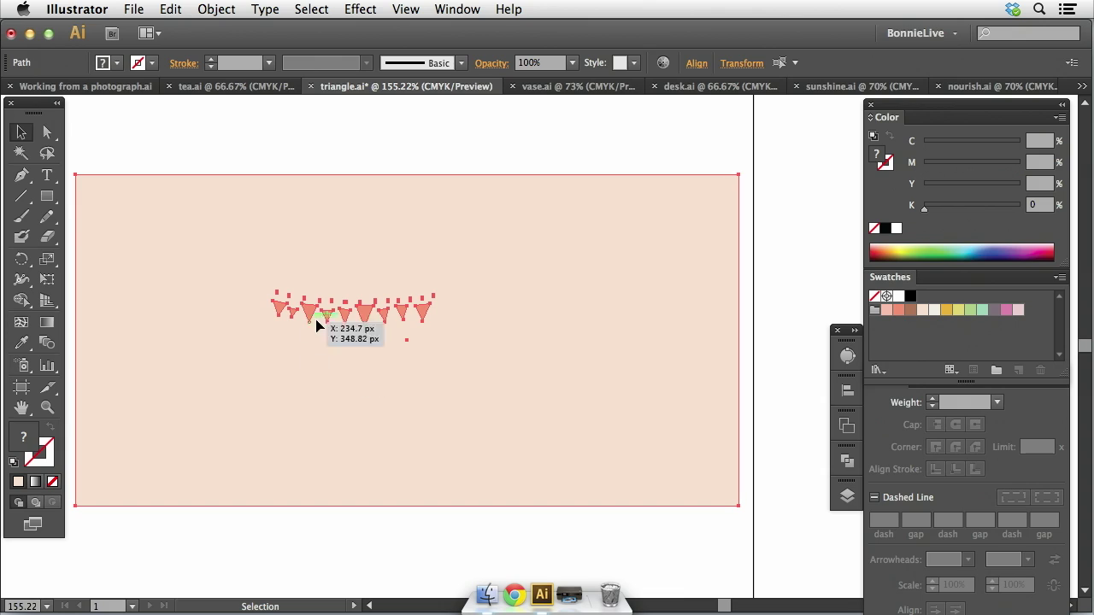
{"action": "left_click", "coordinate": [375, 378], "text": "shift"}
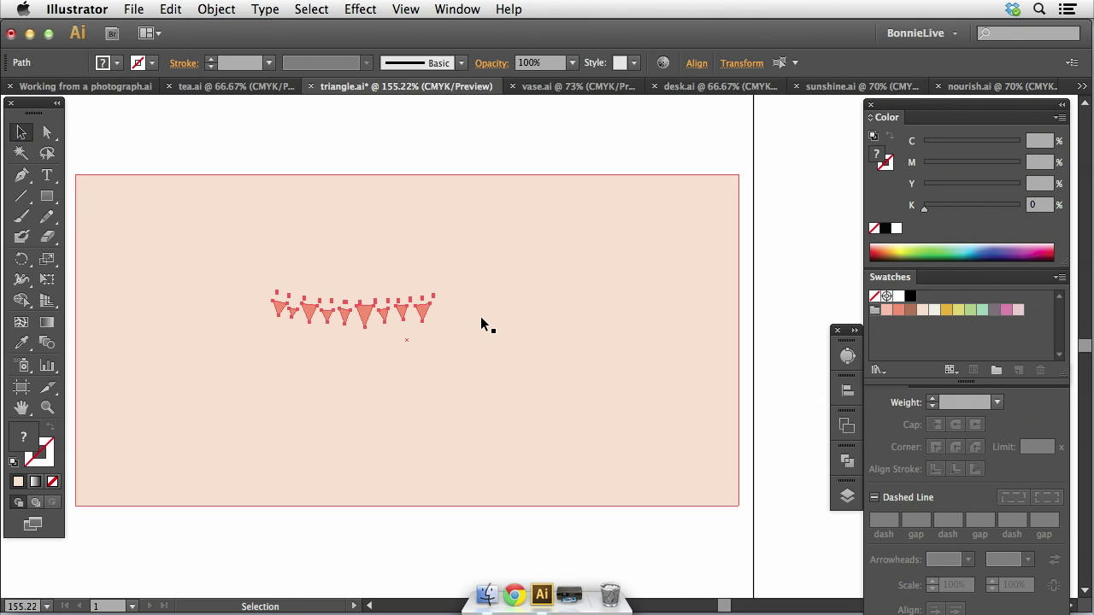
{"action": "key", "text": "s"}
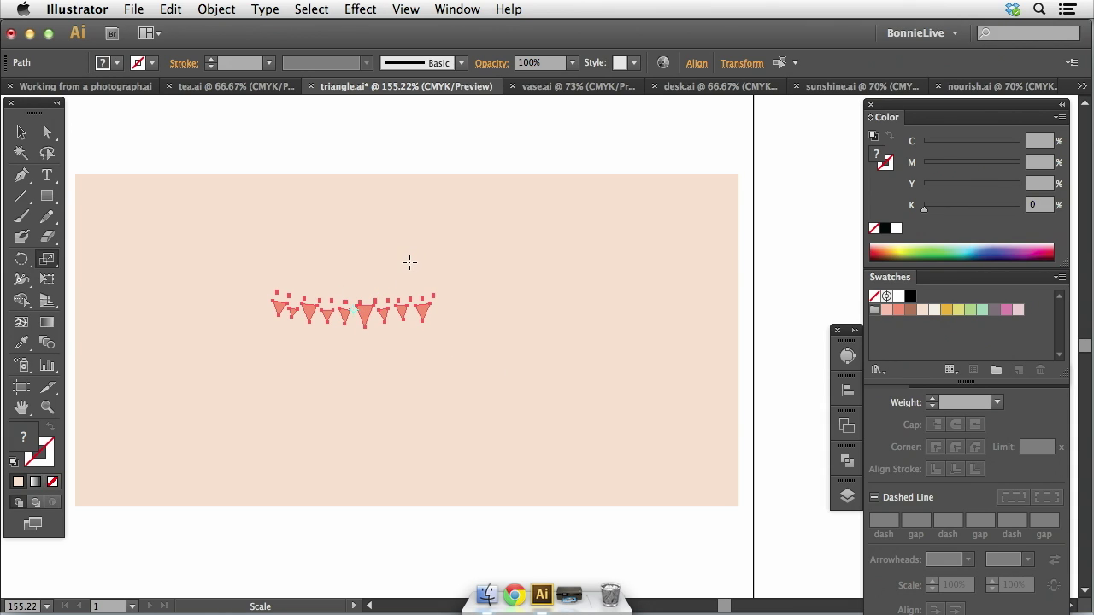
{"action": "left_click_drag", "start_coordinate": [405, 266], "coordinate": [491, 208]}
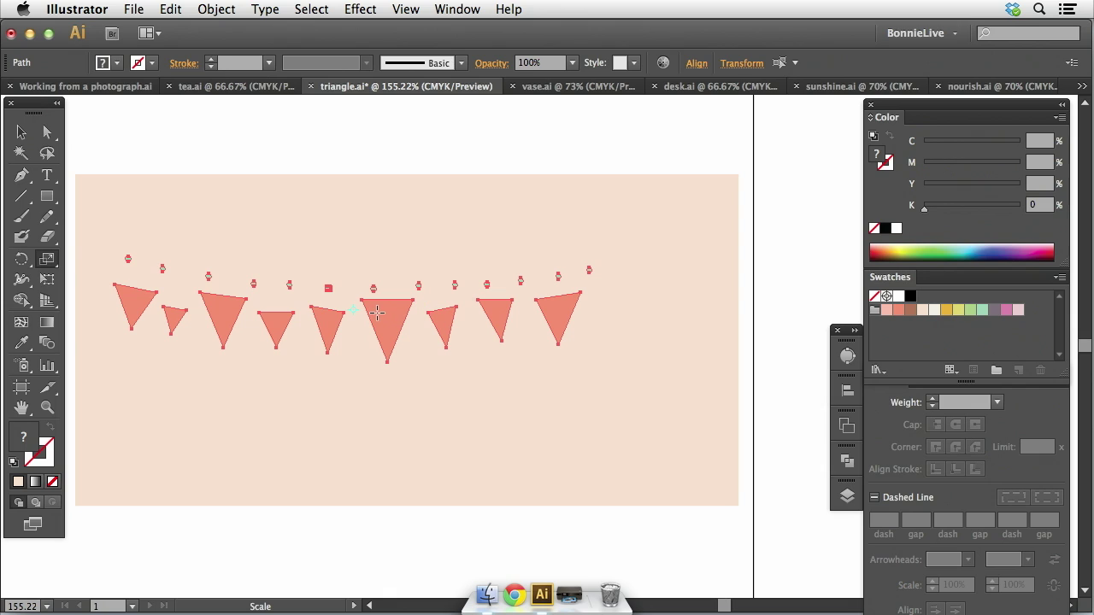
Step: Move the enlarged bunting to the rectangle's upper left so its first triangle overlaps the left edge, and clear the selection
{"action": "scroll", "coordinate": [376, 309], "scroll_direction": "left", "scroll_amount": 3}
{"action": "key", "text": "v"}
{"action": "left_click_drag", "start_coordinate": [474, 327], "coordinate": [419, 258]}
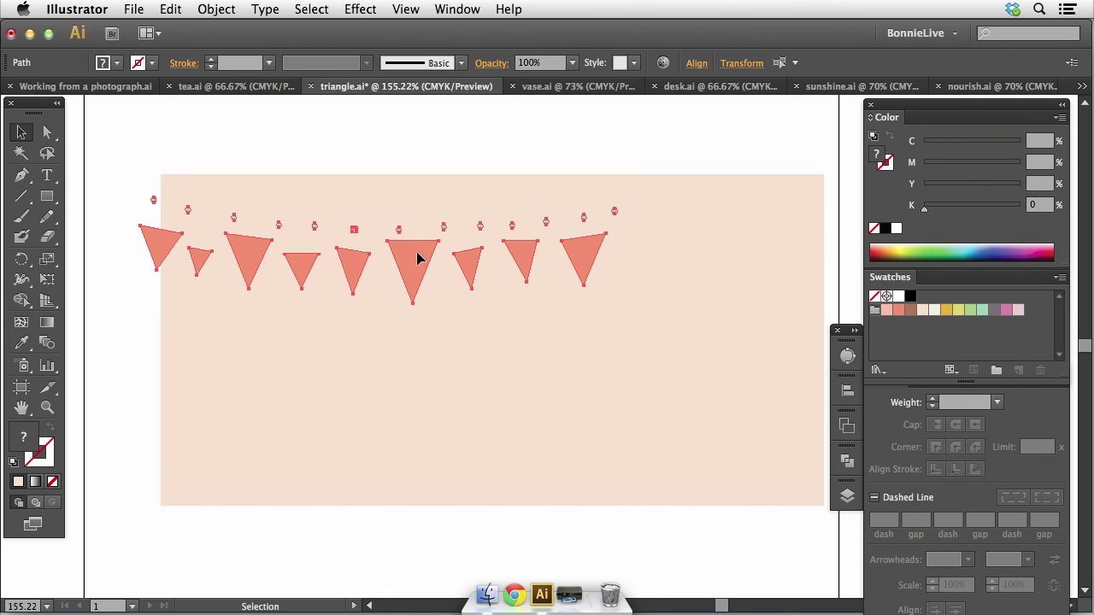
{"action": "left_click", "coordinate": [442, 144]}
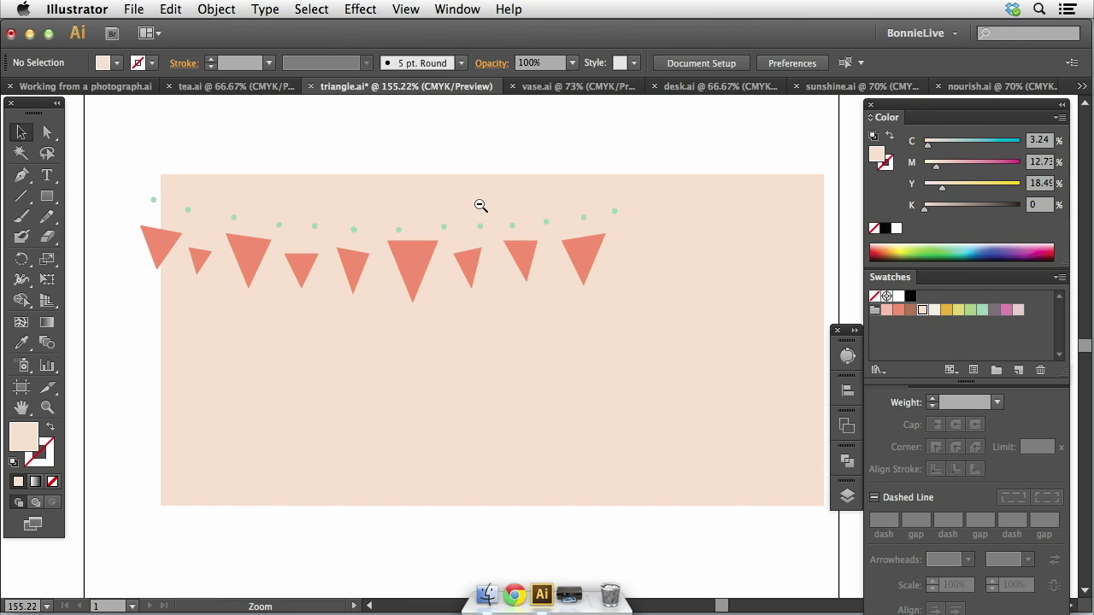
Step: Hide the artboard outline around the pattern artwork
{"action": "left_click", "coordinate": [480, 205], "text": "alt+super"}
{"action": "left_click", "coordinate": [502, 240], "text": "alt+super"}
{"action": "scroll", "coordinate": [540, 289], "scroll_direction": "down", "scroll_amount": 1}
{"action": "scroll", "coordinate": [540, 296], "scroll_direction": "down", "scroll_amount": 2}
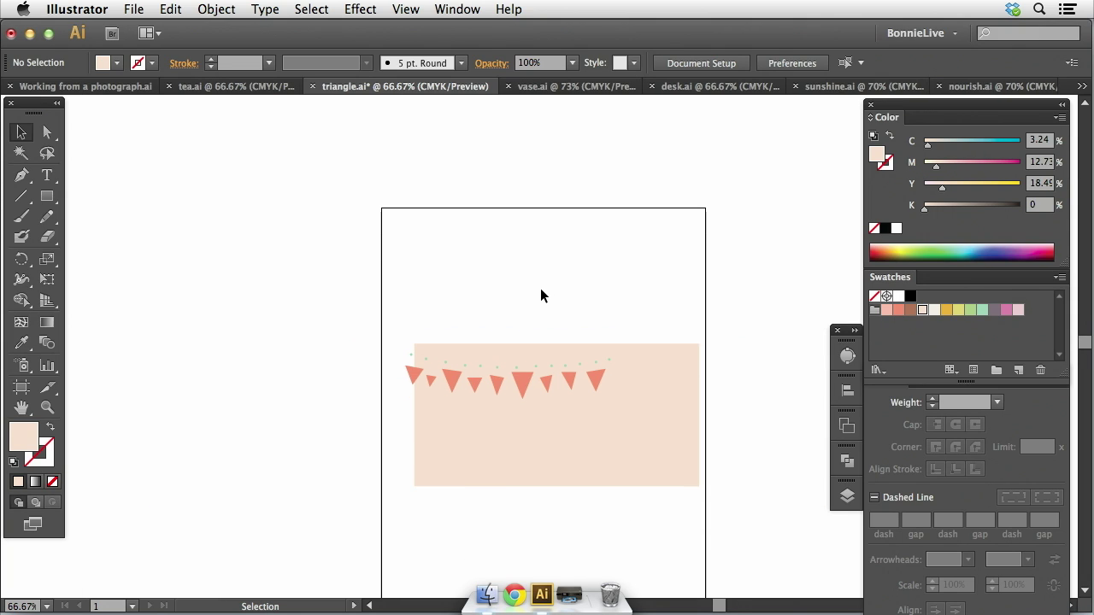
{"action": "scroll", "coordinate": [540, 295], "scroll_direction": "down", "scroll_amount": 3}
{"action": "scroll", "coordinate": [540, 296], "scroll_direction": "right", "scroll_amount": 3}
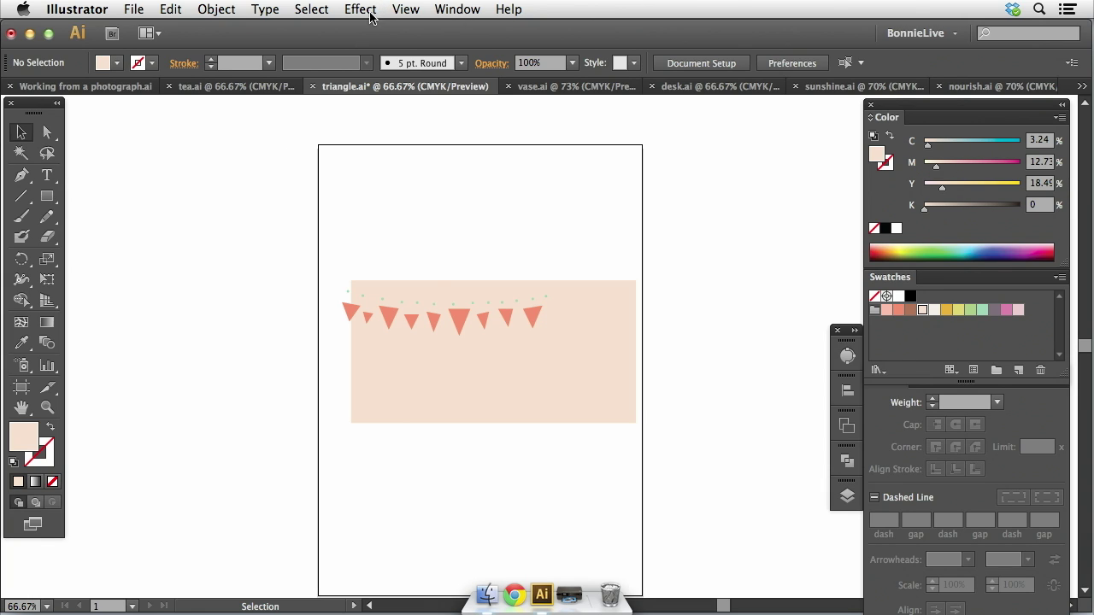
{"action": "left_click", "coordinate": [405, 10]}
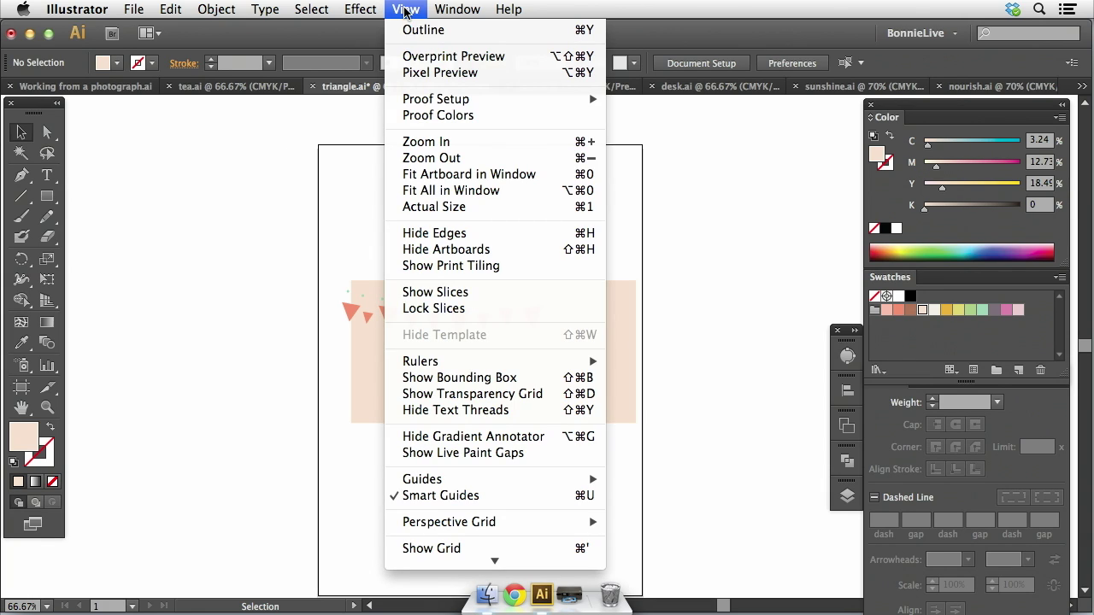
{"action": "left_click", "coordinate": [479, 249]}
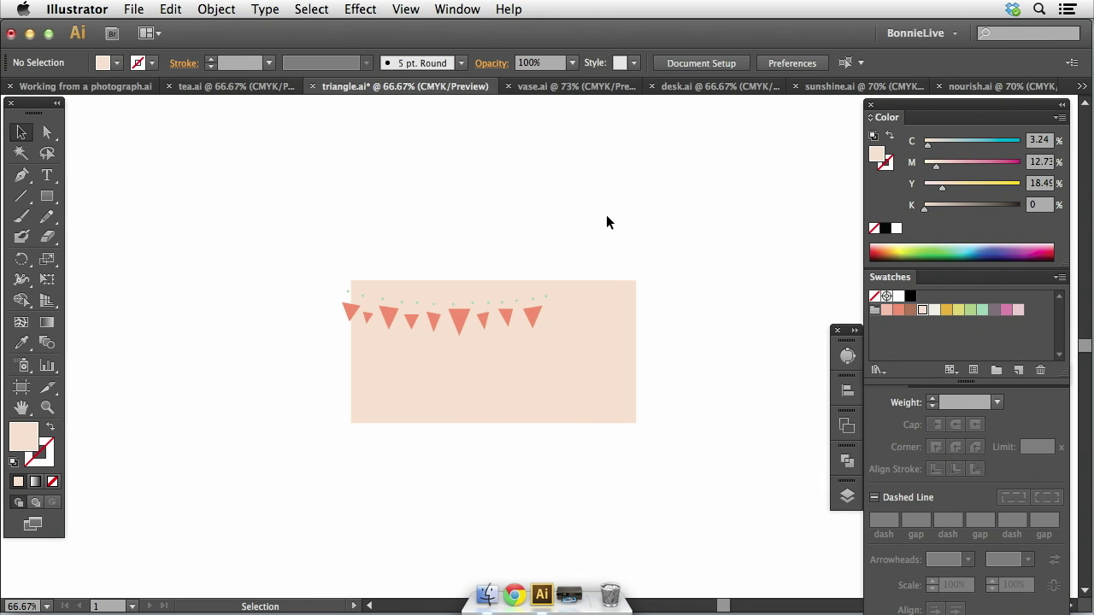
Step: Select the bunting without the rectangle and duplicate it straight down as a second row
{"action": "left_click_drag", "start_coordinate": [678, 227], "coordinate": [303, 479]}
{"action": "scroll", "coordinate": [231, 358], "scroll_direction": "right", "scroll_amount": 2}
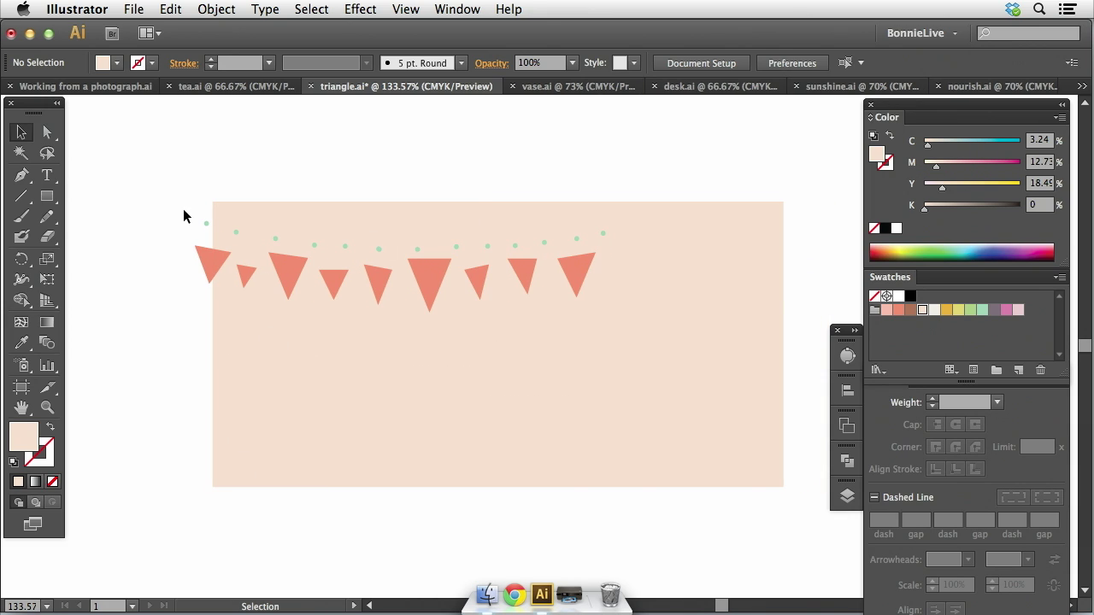
{"action": "left_click_drag", "start_coordinate": [166, 214], "coordinate": [630, 345]}
{"action": "left_click", "coordinate": [630, 344], "text": "shift"}
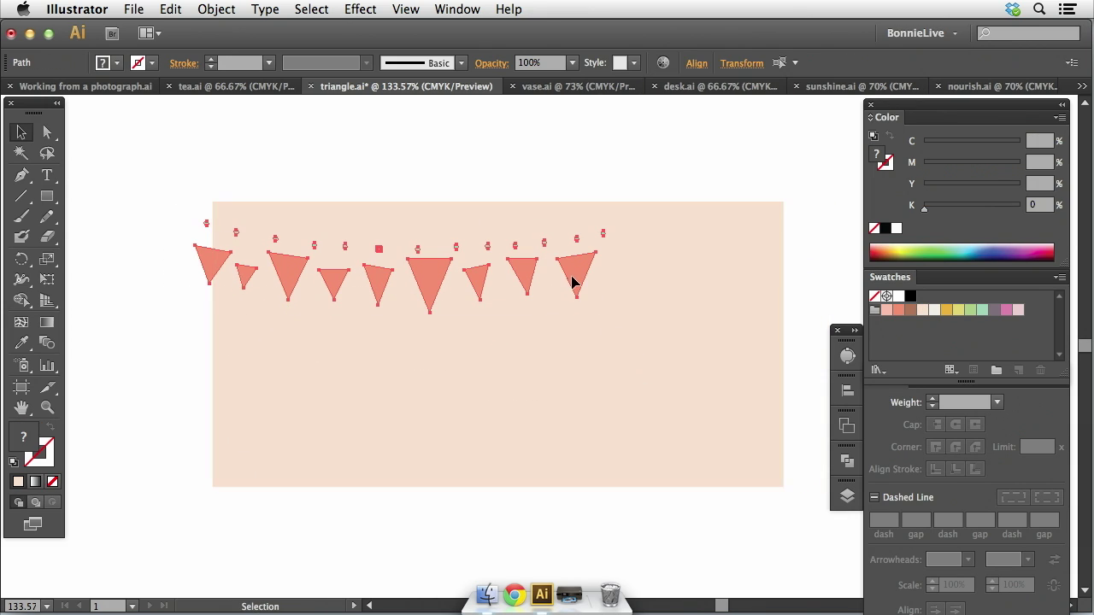
{"action": "left_click_drag", "start_coordinate": [574, 275], "coordinate": [575, 354]}
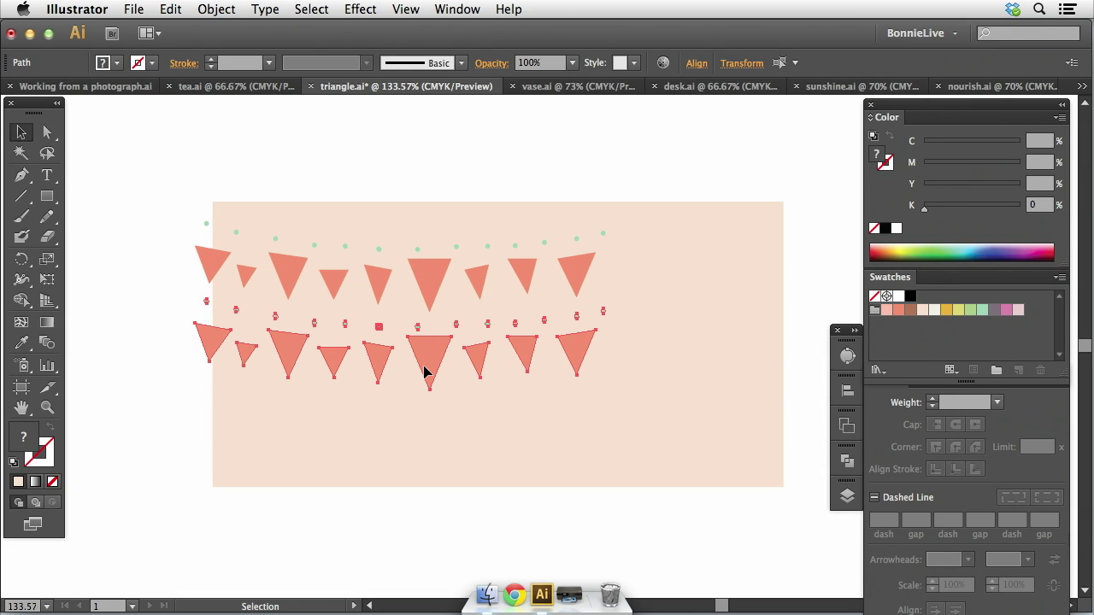
{"action": "key", "text": "ctrl+z"}
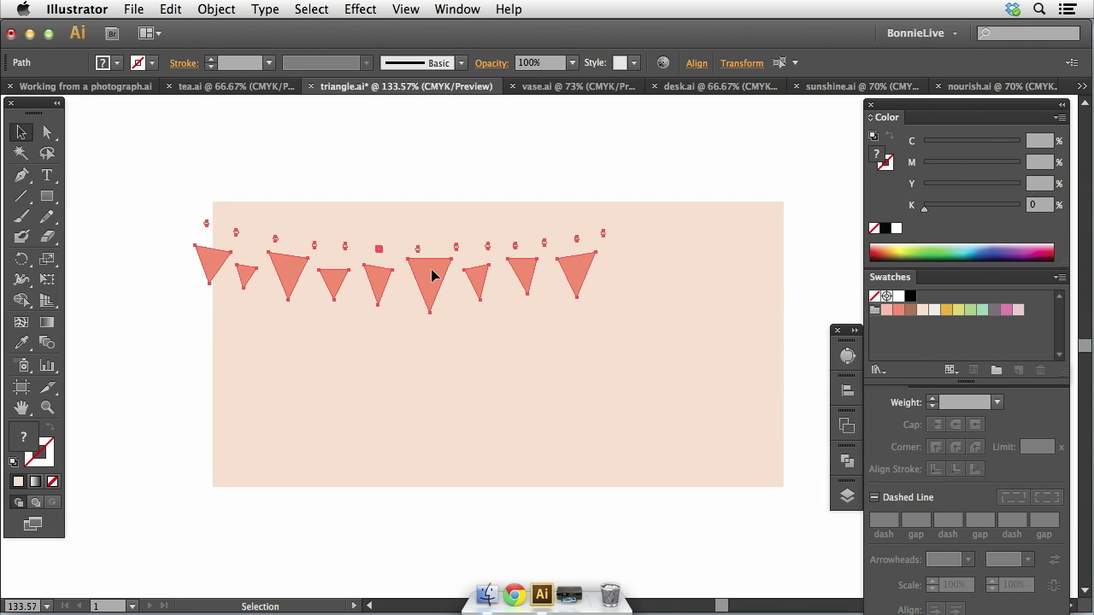
{"action": "left_click_drag", "start_coordinate": [431, 275], "coordinate": [432, 360]}
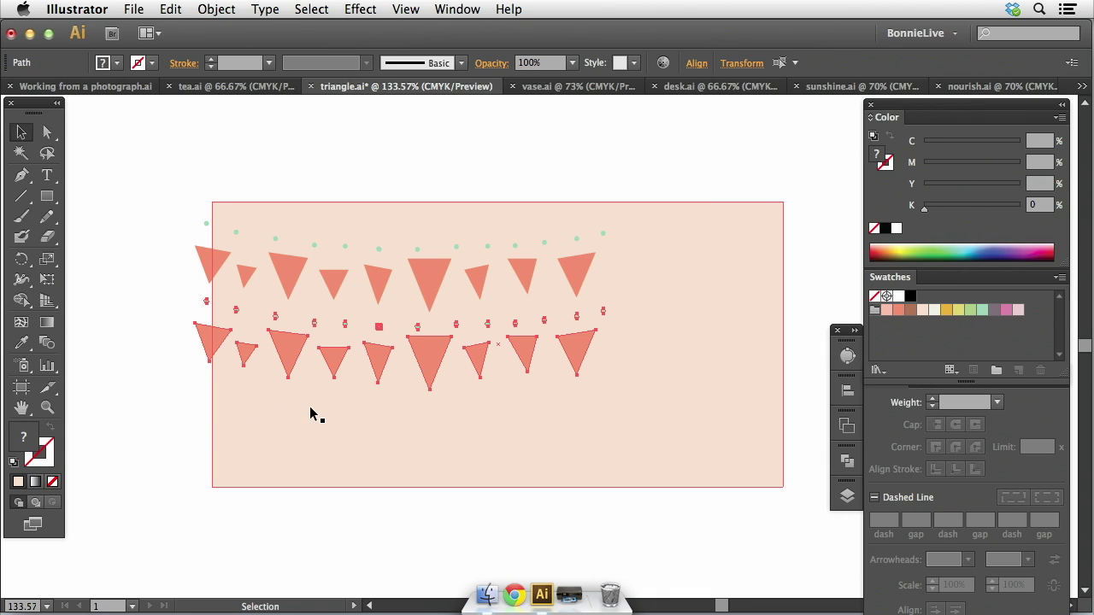
Step: Reflect the lower bunting row across a vertical axis through its centre
{"action": "key", "text": "o"}
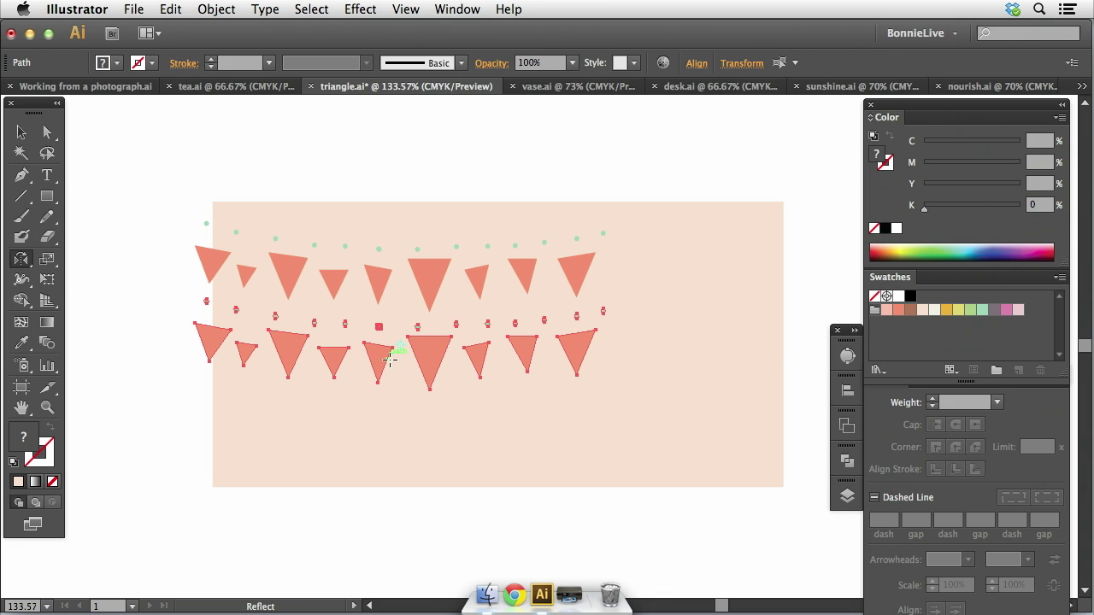
{"action": "left_click_drag", "start_coordinate": [741, 328], "coordinate": [139, 335]}
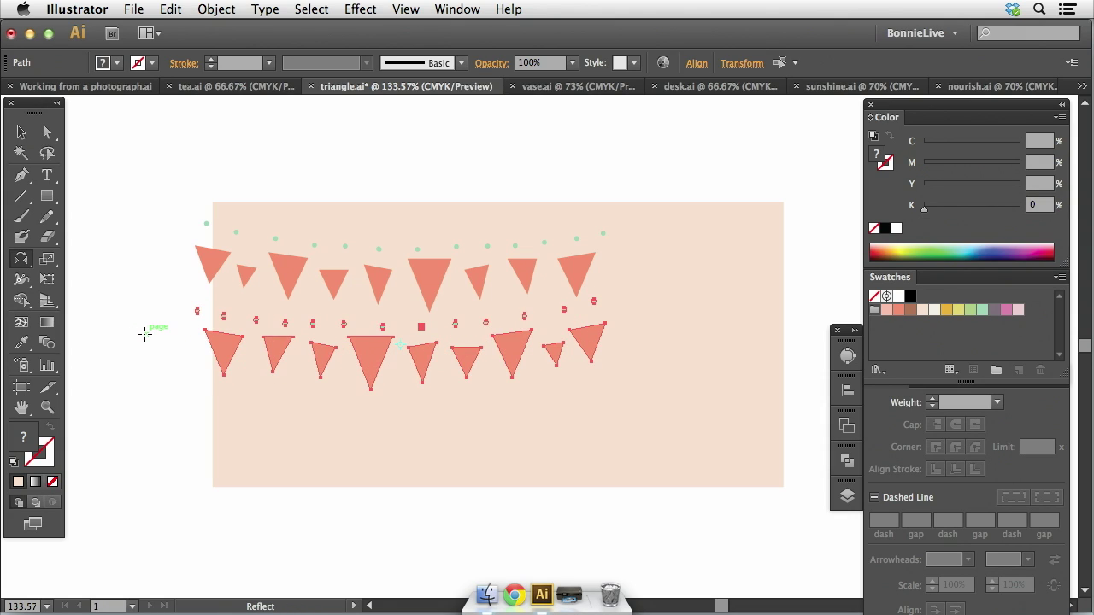
Step: Select the top bunting row without the rectangle and duplicate it straight down as a third row below the mirrored one
{"action": "key", "text": "super+shift+a"}
{"action": "key", "text": "v"}
{"action": "left_click_drag", "start_coordinate": [147, 202], "coordinate": [628, 301]}
{"action": "left_click", "coordinate": [603, 274], "text": "shift"}
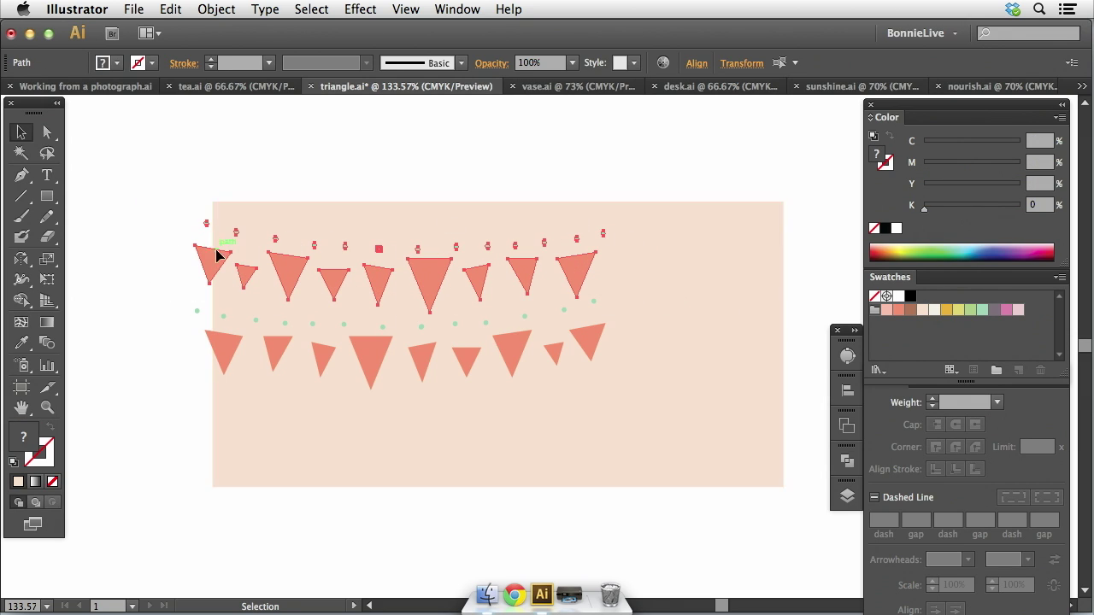
{"action": "left_click_drag", "start_coordinate": [423, 284], "coordinate": [430, 438]}
{"action": "left_click", "coordinate": [164, 413]}
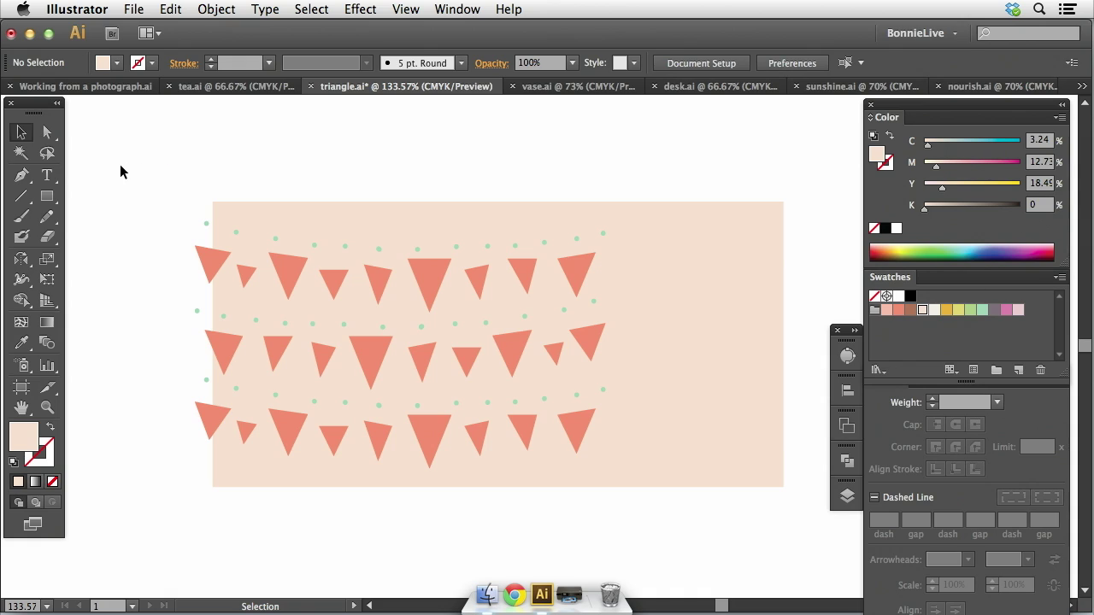
Step: Duplicate the leftmost triangles and dots of all three rows, without the rectangle, straight across to the rows' right ends
{"action": "left_click_drag", "start_coordinate": [146, 187], "coordinate": [218, 468]}
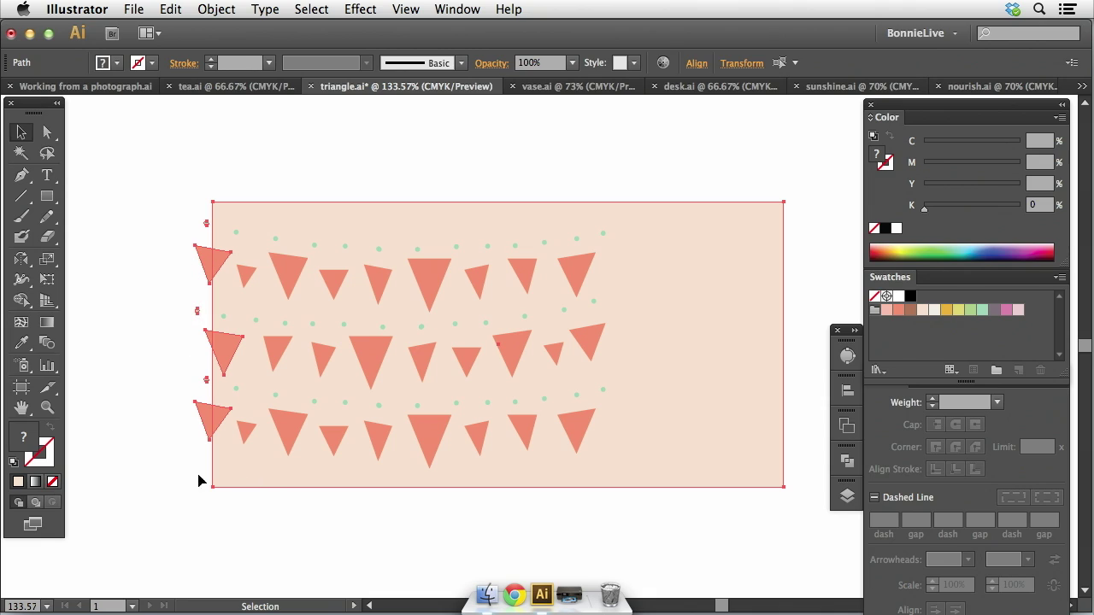
{"action": "left_click", "coordinate": [228, 463], "text": "shift"}
{"action": "left_click_drag", "start_coordinate": [212, 427], "coordinate": [623, 447]}
{"action": "left_click", "coordinate": [190, 440]}
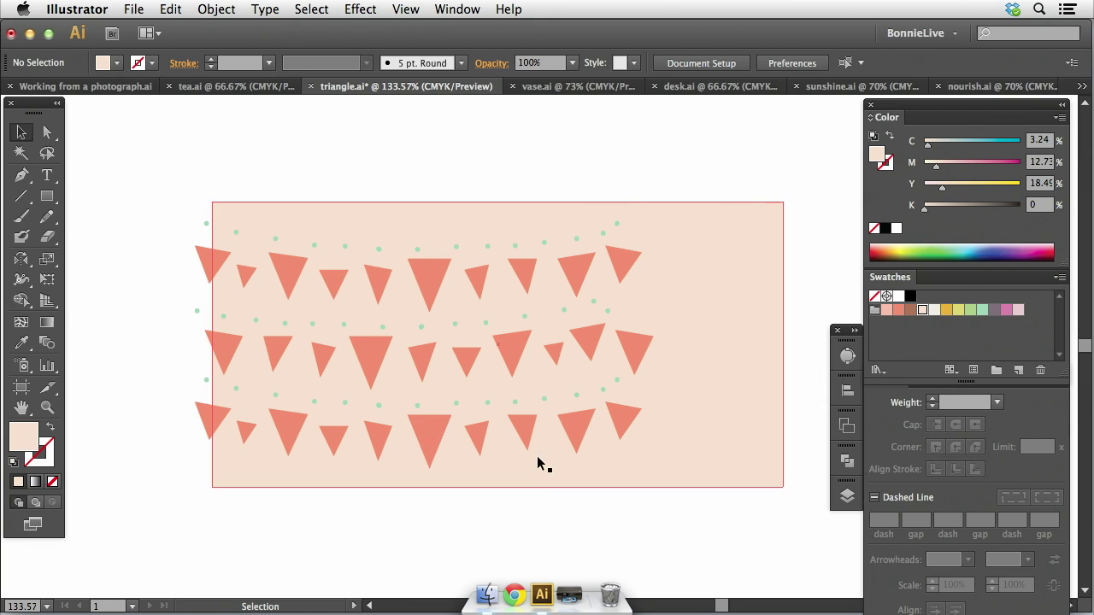
Step: Scale the peach rectangle narrower from its left edge so its right edge cuts through the duplicated end triangles, and deselect it
{"action": "left_click", "coordinate": [348, 227]}
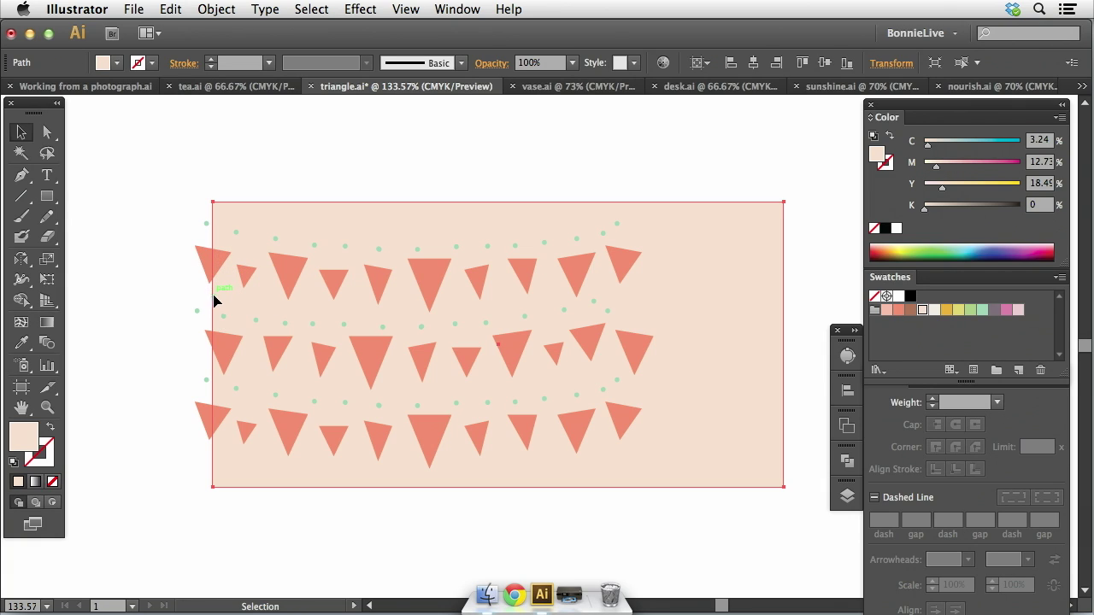
{"action": "key", "text": "s"}
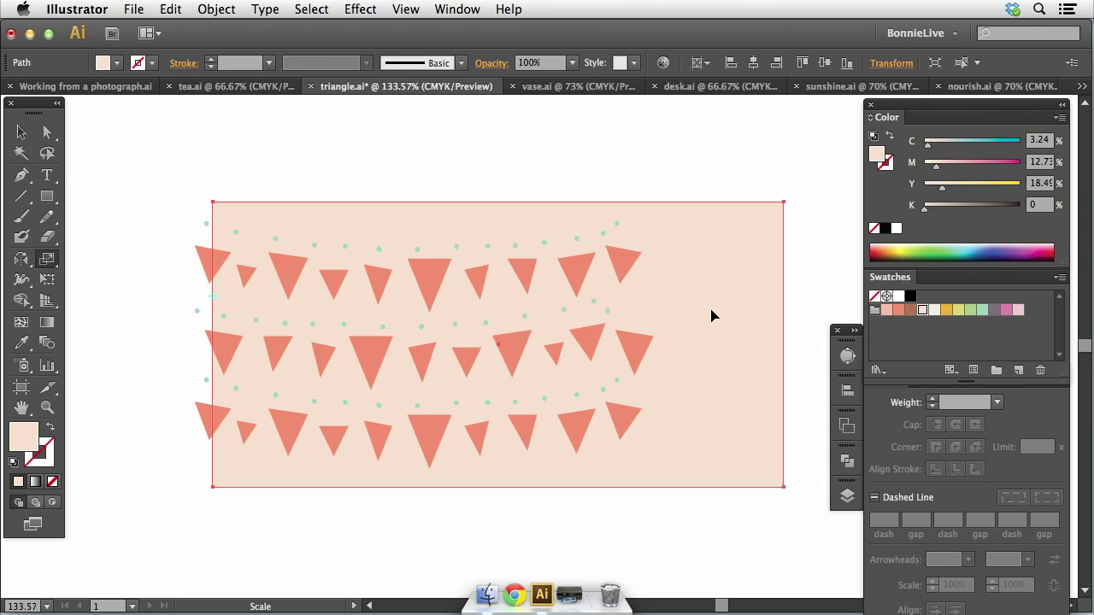
{"action": "left_click_drag", "start_coordinate": [824, 296], "coordinate": [656, 303]}
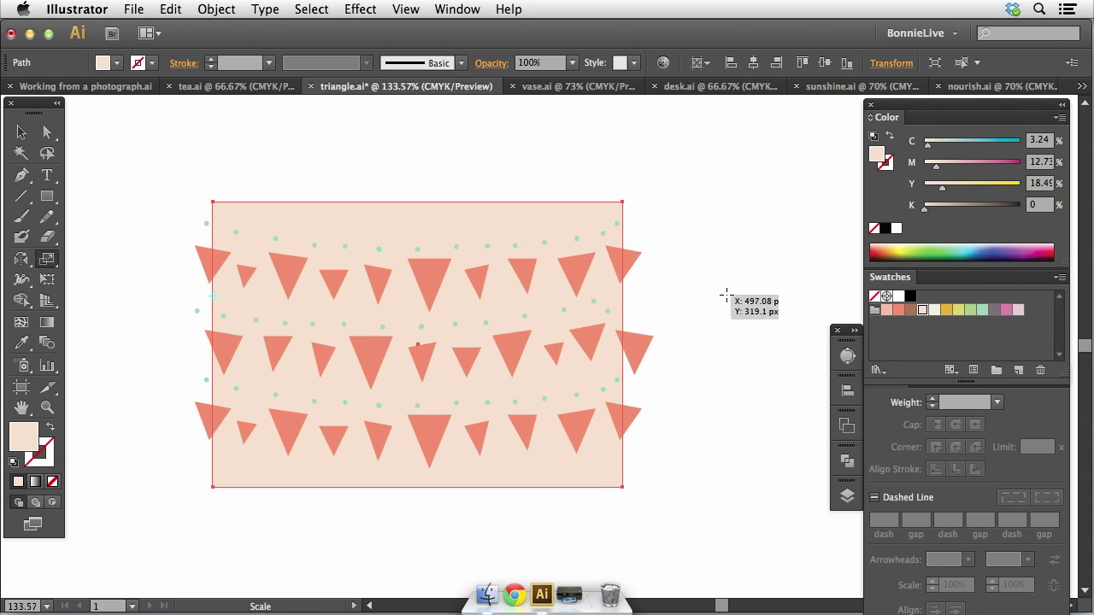
{"action": "key", "text": "v"}
{"action": "left_click", "coordinate": [703, 287]}
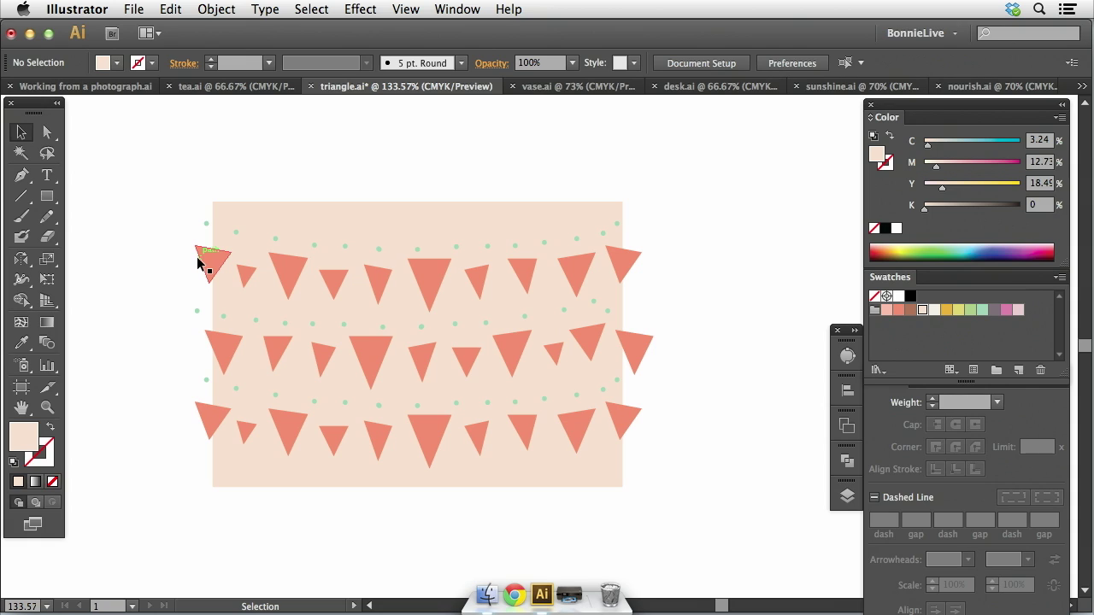
Step: Even out the dots at the right end of the top and middle rows by moving them and removing the middle row's crowded dot
{"action": "left_click_drag", "start_coordinate": [716, 191], "coordinate": [545, 508]}
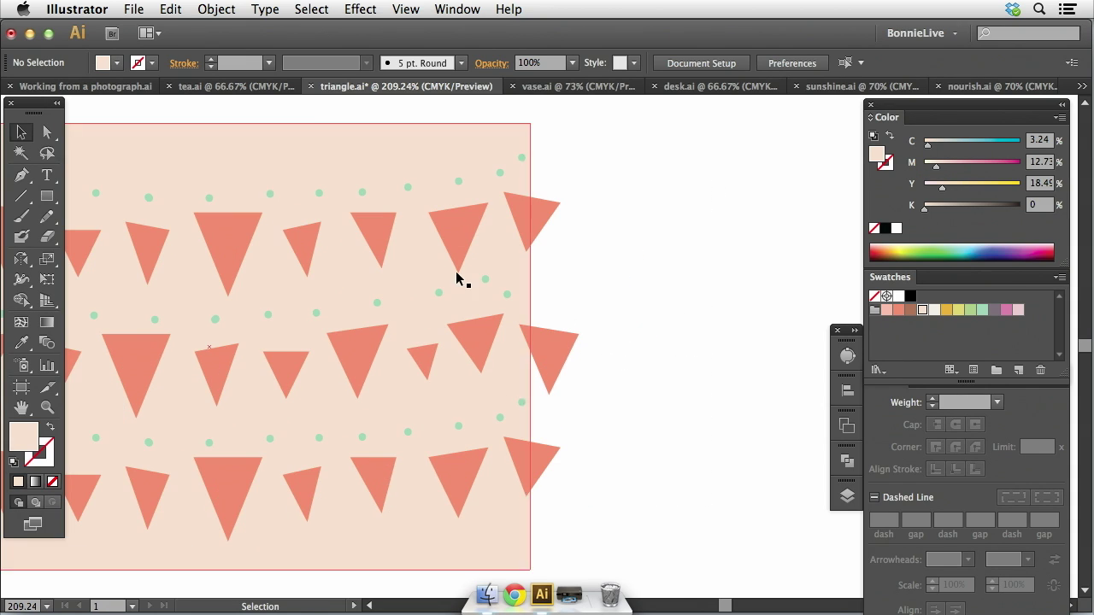
{"action": "left_click_drag", "start_coordinate": [500, 172], "coordinate": [492, 176]}
{"action": "left_click_drag", "start_coordinate": [485, 280], "coordinate": [481, 294]}
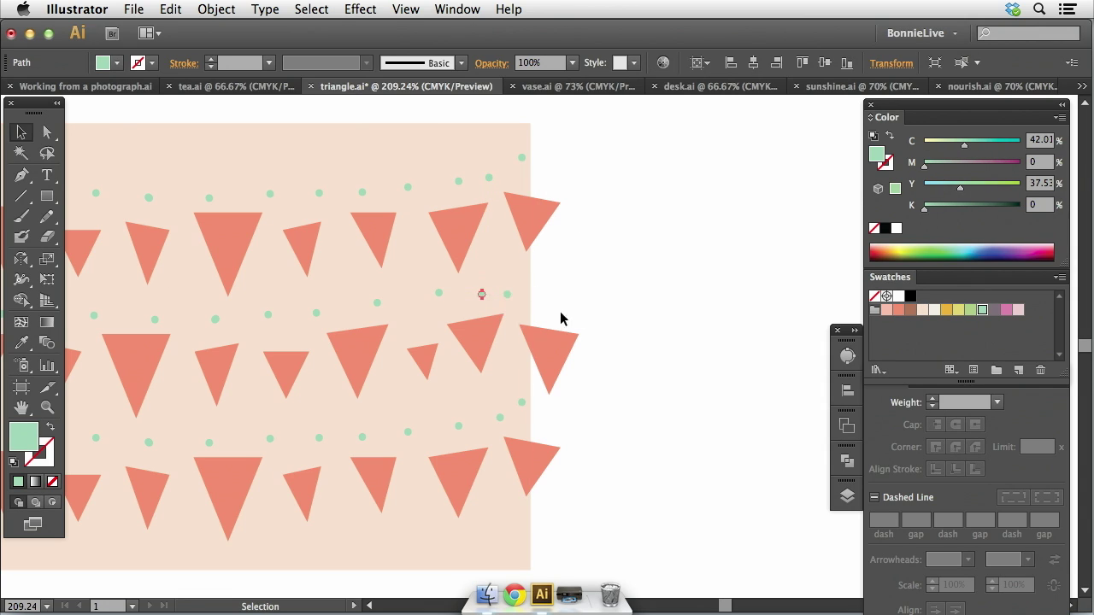
{"action": "left_click", "coordinate": [618, 323]}
{"action": "left_click_drag", "start_coordinate": [507, 294], "coordinate": [519, 285]}
{"action": "left_click_drag", "start_coordinate": [439, 293], "coordinate": [454, 303]}
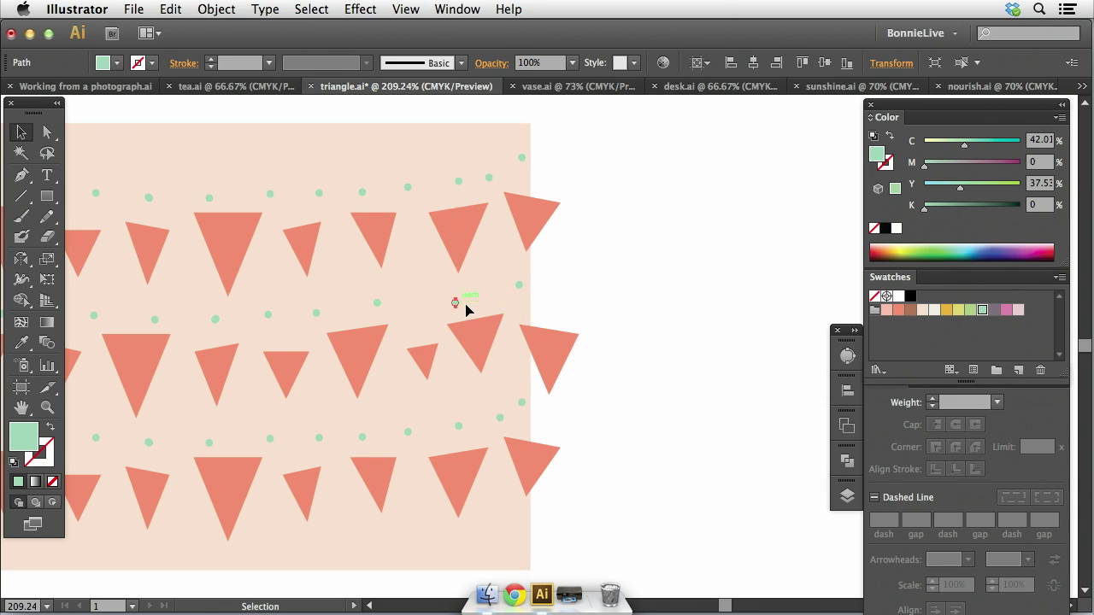
Step: Delete the crowded second-to-last dot of the bottom row and move its left neighbour right into the gap
{"action": "left_click", "coordinate": [501, 418]}
{"action": "key", "text": "Delete"}
{"action": "mouse_move", "coordinate": [517, 403]}
{"action": "left_mouse_down"}
{"action": "mouse_move", "coordinate": [511, 416]}
{"action": "mouse_move", "coordinate": [523, 422]}
{"action": "mouse_move", "coordinate": [517, 407]}
{"action": "left_mouse_up"}
{"action": "key", "text": "super+z"}
{"action": "left_click_drag", "start_coordinate": [459, 427], "coordinate": [488, 428]}
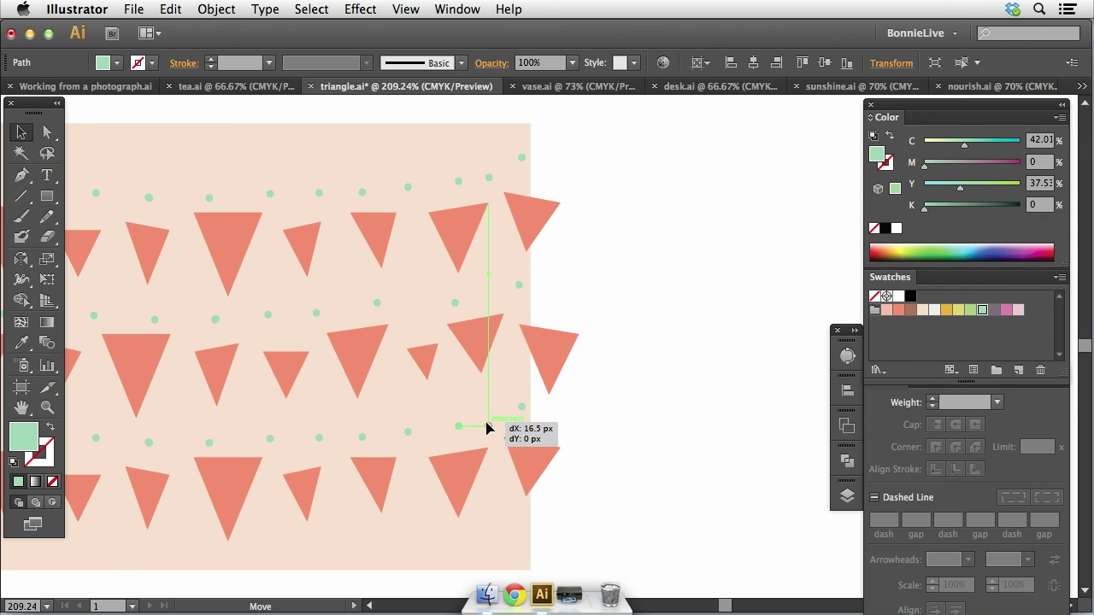
{"action": "left_click", "coordinate": [647, 384]}
Step: Adjust the second-to-last triangles: lower the bottom one, shrink and rotate the middle one, and shift the top one up and left
{"action": "left_click_drag", "start_coordinate": [459, 474], "coordinate": [459, 487]}
{"action": "left_click_drag", "start_coordinate": [483, 353], "coordinate": [489, 363]}
{"action": "key", "text": "s"}
{"action": "left_click_drag", "start_coordinate": [660, 196], "coordinate": [647, 276]}
{"action": "key", "text": "v"}
{"action": "left_click", "coordinate": [647, 276]}
{"action": "left_click_drag", "start_coordinate": [453, 216], "coordinate": [445, 217]}
{"action": "left_click", "coordinate": [636, 289]}
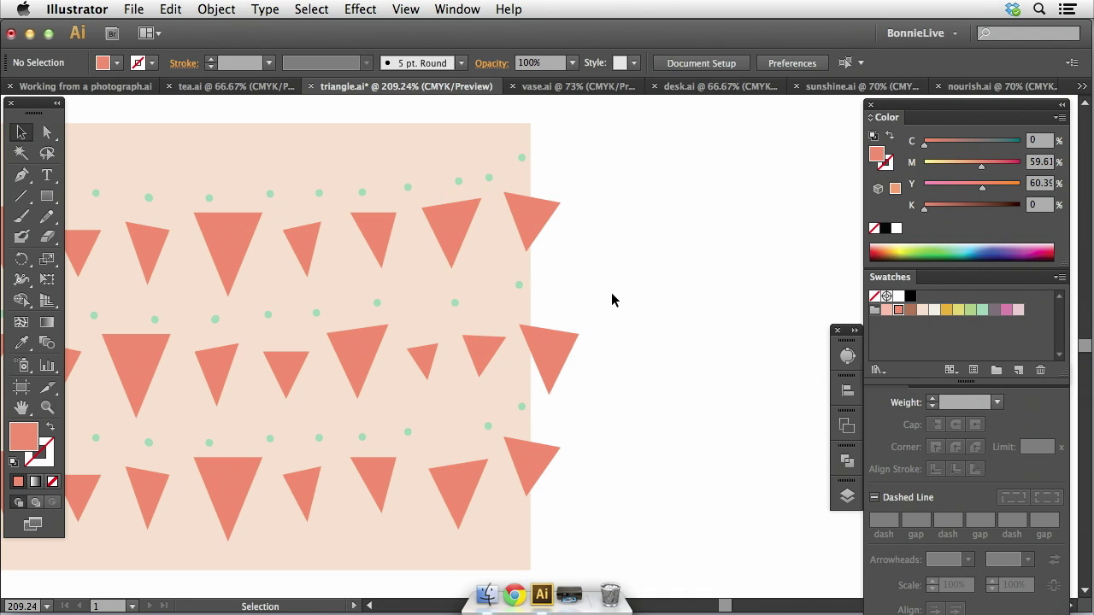
Step: Duplicate a dot to the right to fill the gap near the right end of the bottom row
{"action": "key", "text": "super+0"}
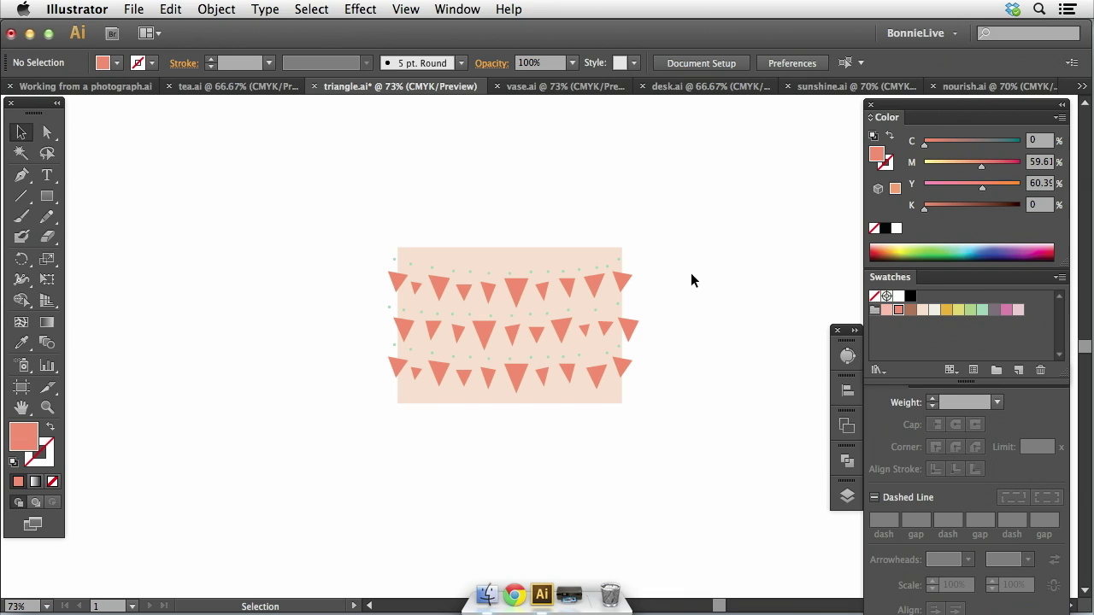
{"action": "left_click_drag", "start_coordinate": [664, 213], "coordinate": [368, 444]}
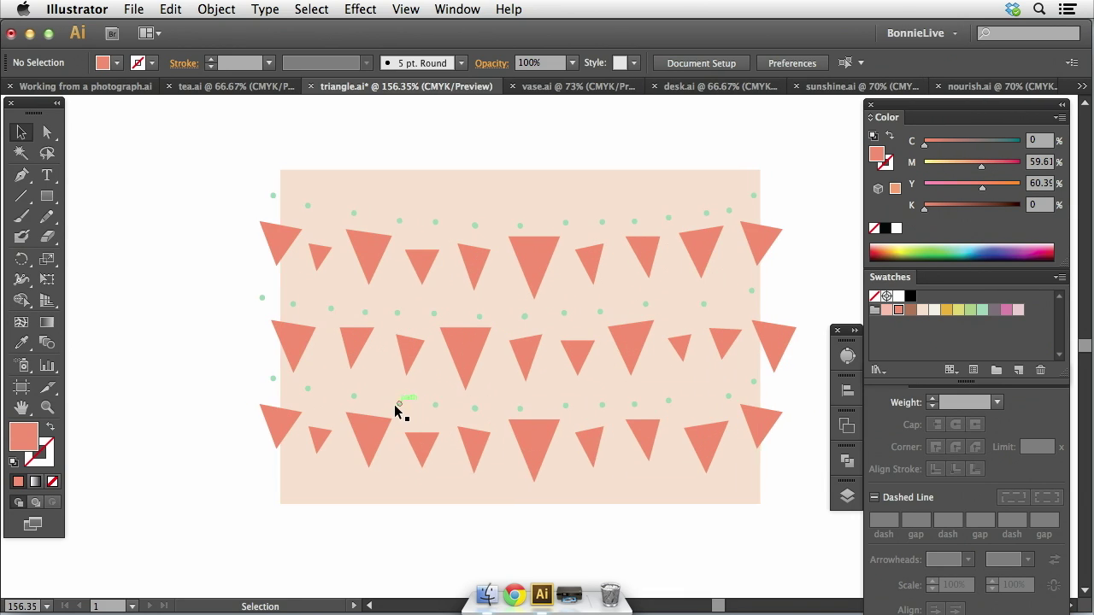
{"action": "scroll", "coordinate": [396, 412], "scroll_direction": "right", "scroll_amount": 2}
{"action": "left_click_drag", "start_coordinate": [634, 403], "coordinate": [660, 401]}
{"action": "left_click", "coordinate": [781, 359]}
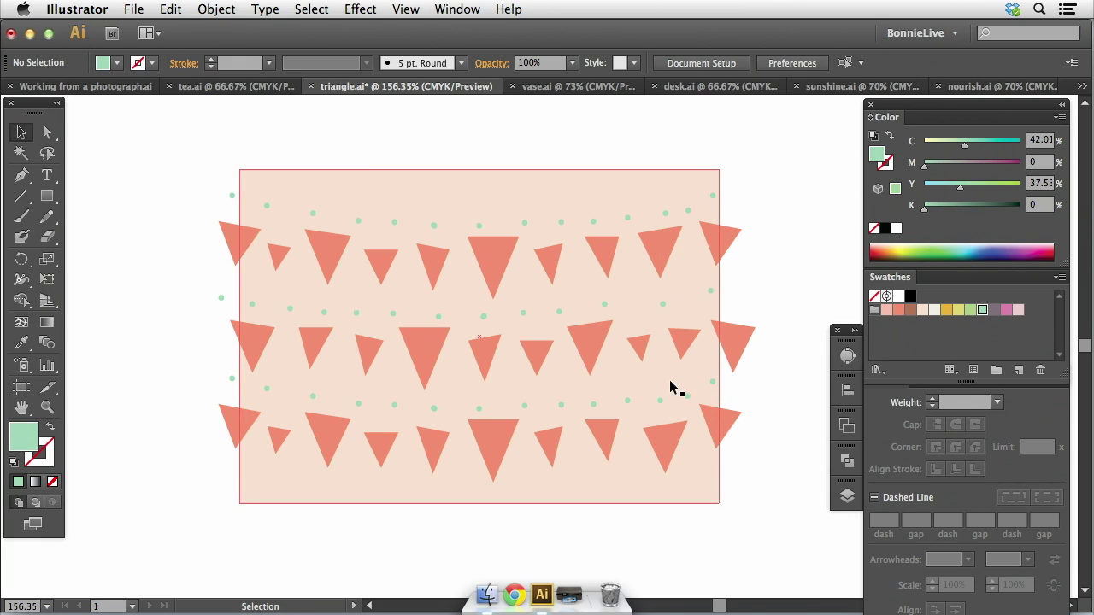
Step: Respace the dots near the right end of the middle row and duplicate one to fill the remaining gap
{"action": "left_click_drag", "start_coordinate": [663, 304], "coordinate": [688, 298]}
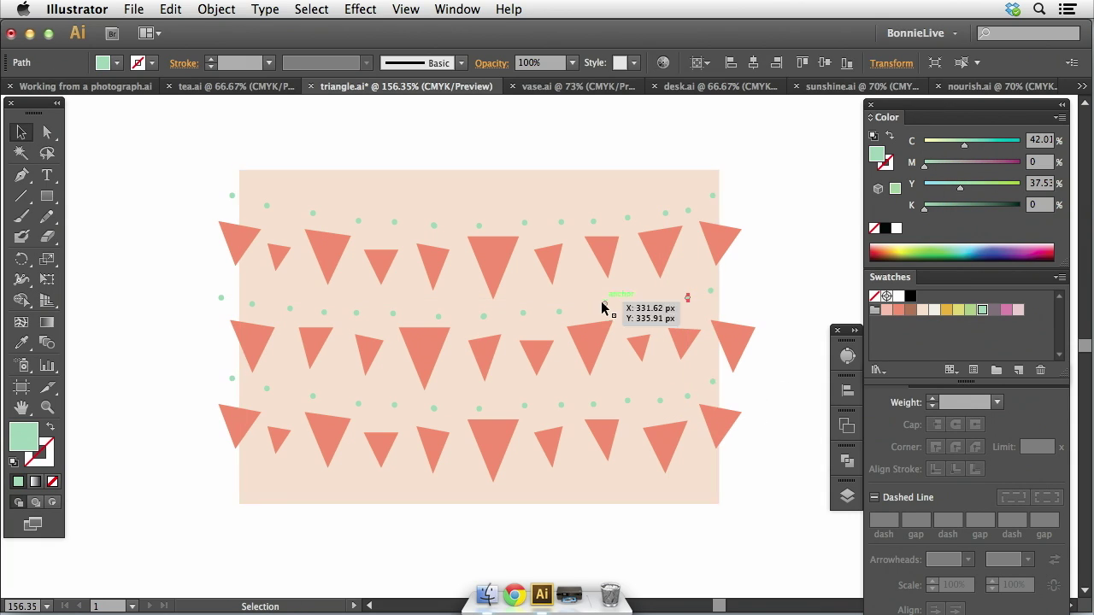
{"action": "left_click_drag", "start_coordinate": [602, 308], "coordinate": [682, 298]}
{"action": "left_click", "coordinate": [781, 288]}
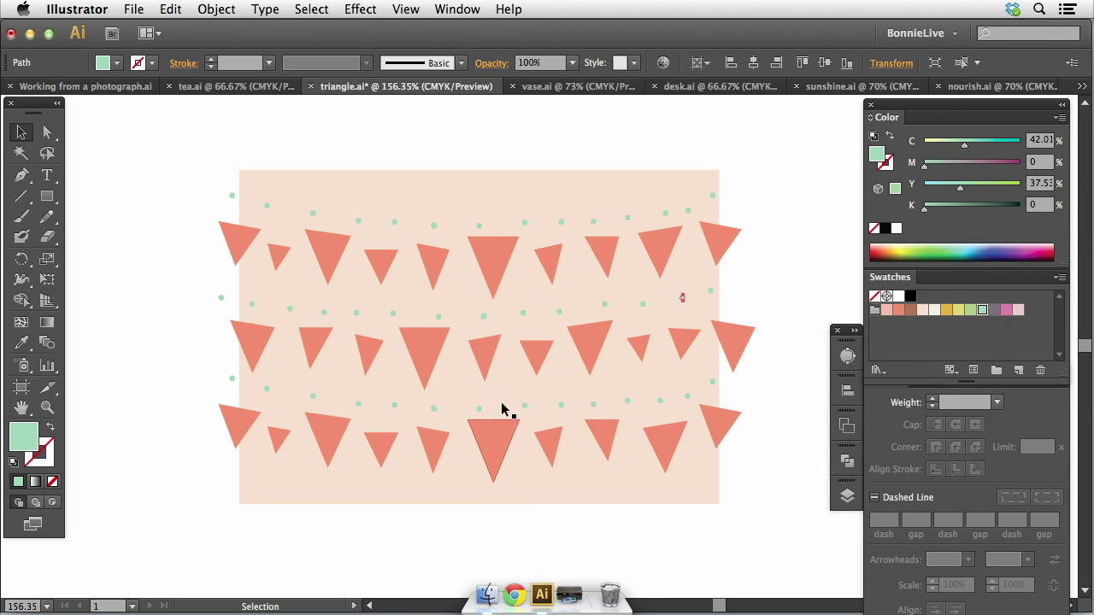
Step: Scale the peach rectangle shorter about its centre so its edges sit close to the top dots and bottom triangles
{"action": "left_click", "coordinate": [530, 499]}
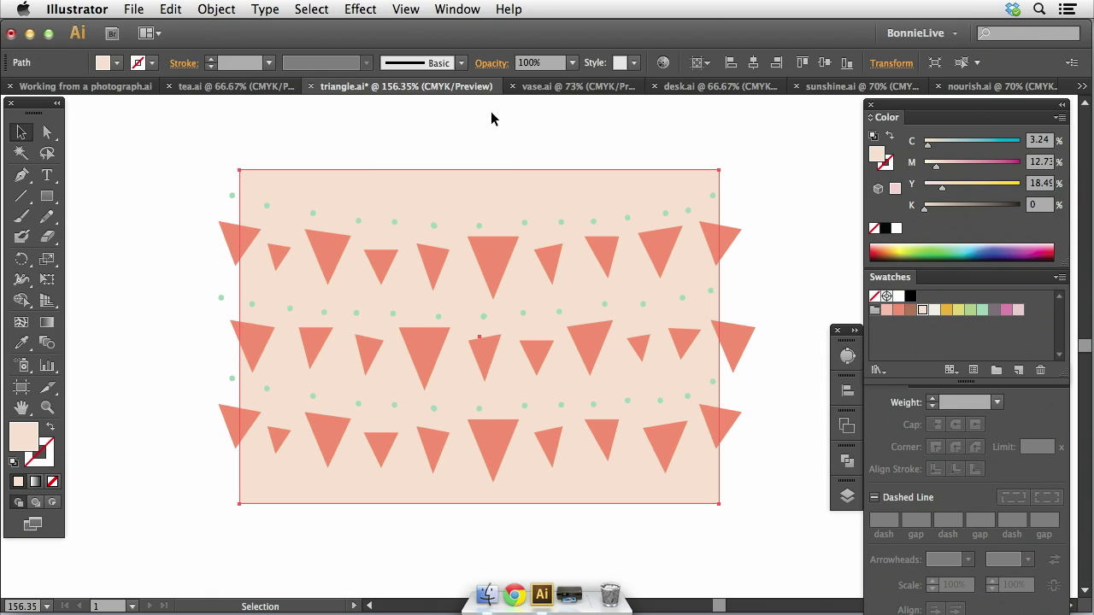
{"action": "key", "text": "s"}
{"action": "left_click_drag", "start_coordinate": [488, 112], "coordinate": [489, 162]}
{"action": "key", "text": "v"}
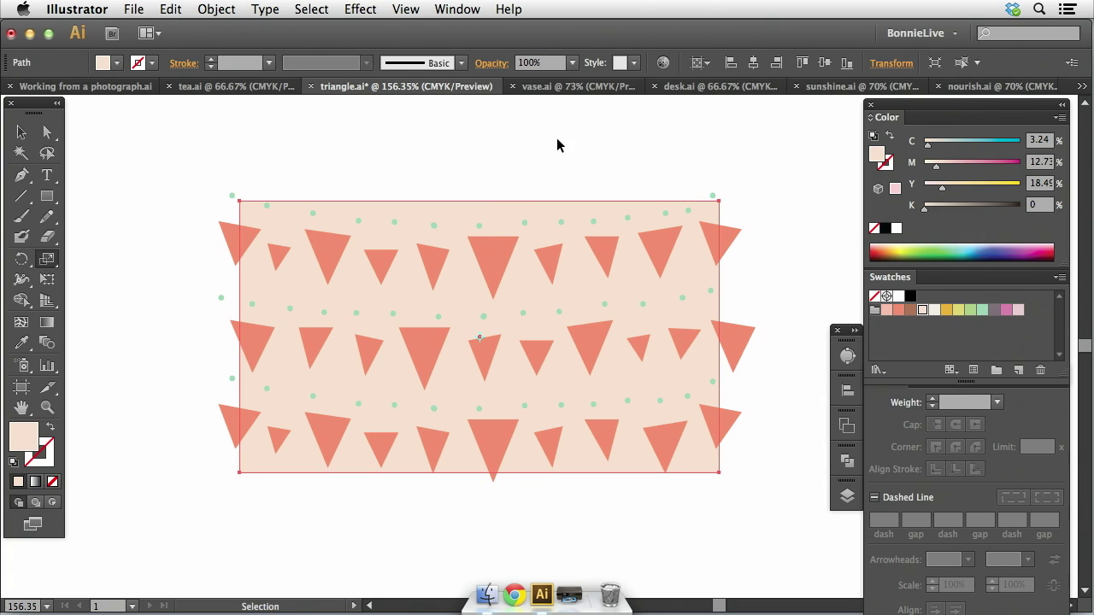
{"action": "left_click", "coordinate": [557, 146]}
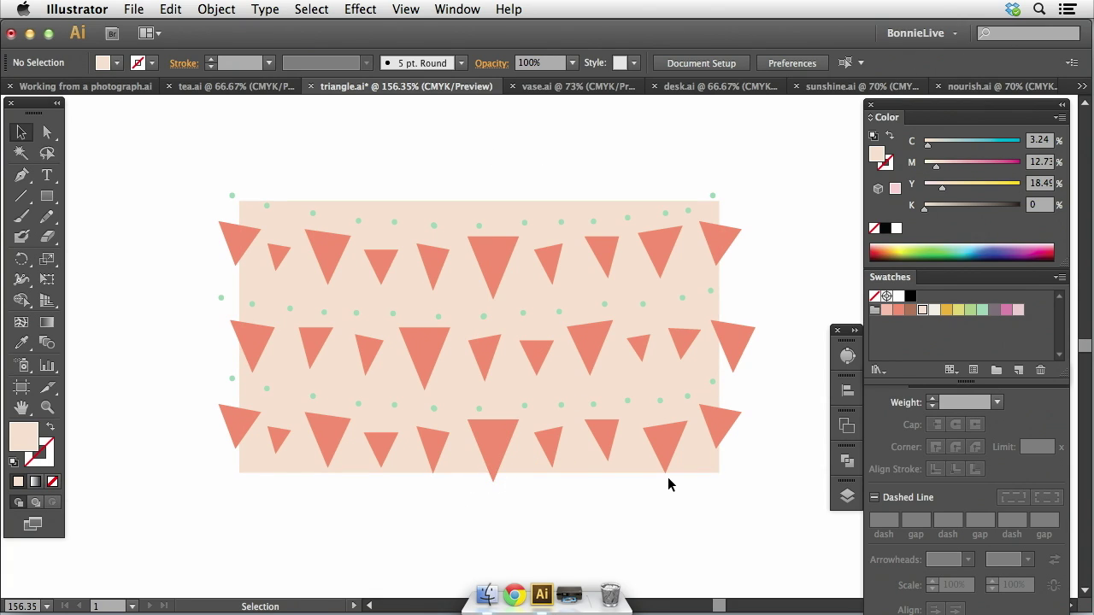
Step: Delete the dots outside the rectangle's left edge in all three rows and the one above its top right corner
{"action": "left_click", "coordinate": [232, 195]}
{"action": "key", "text": "Delete"}
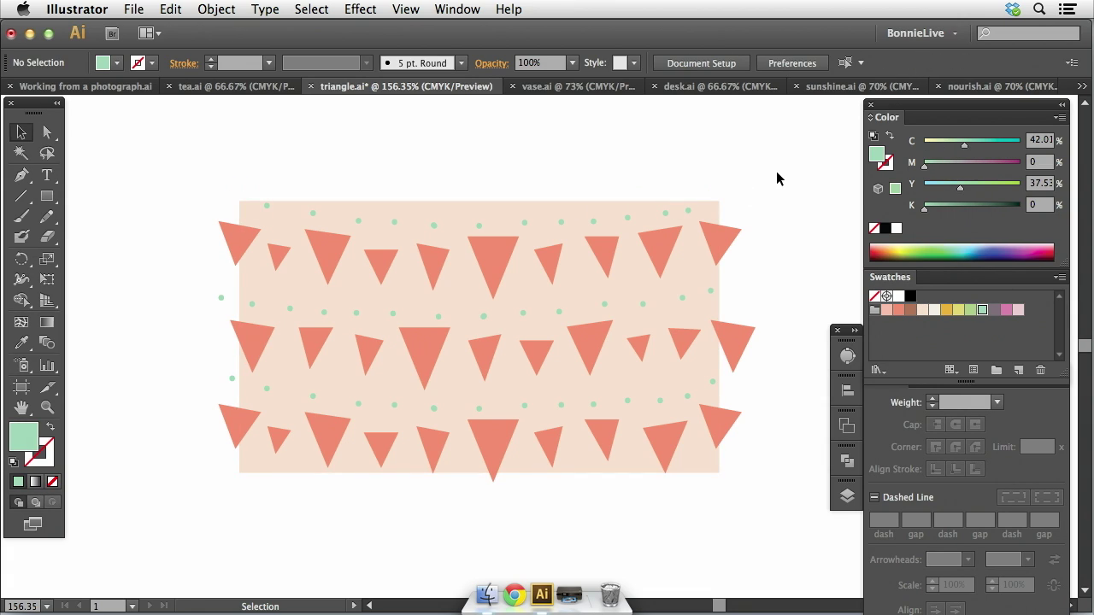
{"action": "left_click", "coordinate": [233, 378]}
{"action": "key", "text": "Delete"}
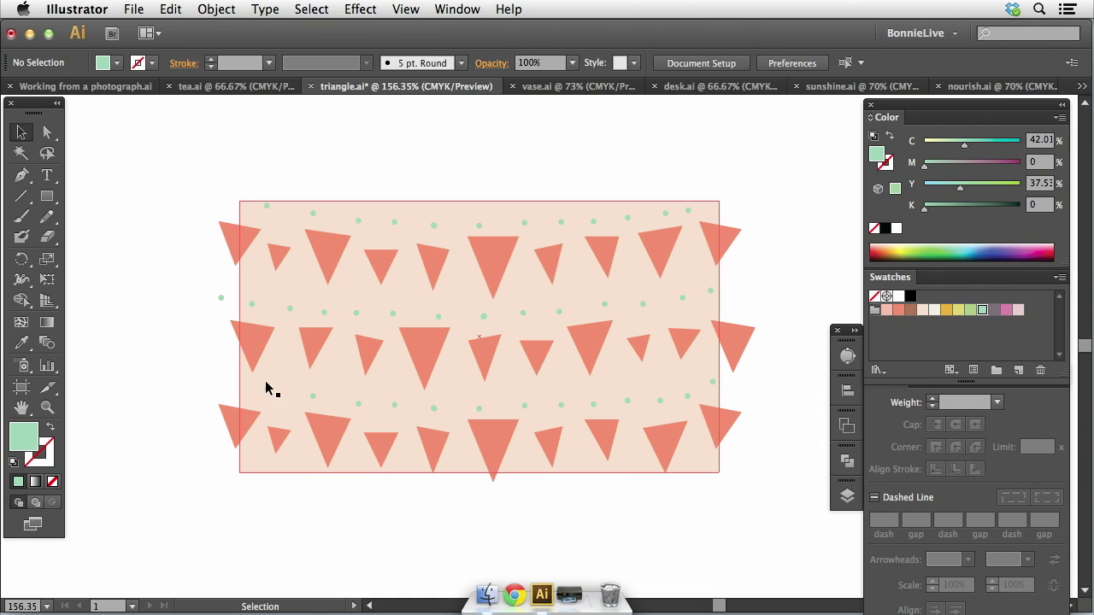
{"action": "left_click", "coordinate": [221, 298]}
{"action": "key", "text": "Delete"}
Step: Set the peach rectangle to exactly 360 px wide and, with proportions unlinked, 205 px high
{"action": "left_click", "coordinate": [561, 393]}
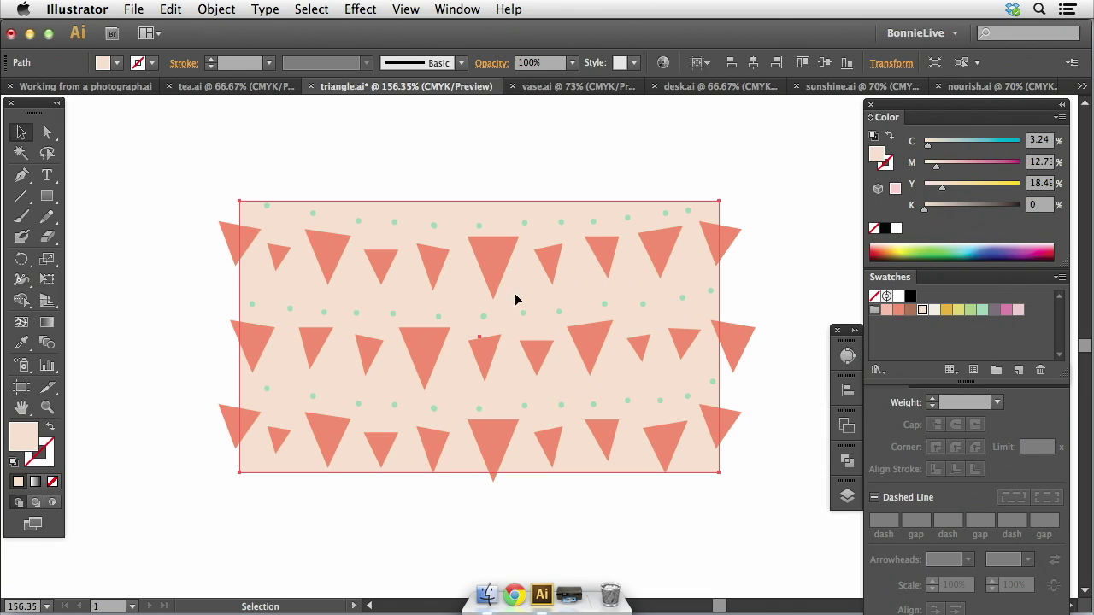
{"action": "left_click", "coordinate": [897, 68]}
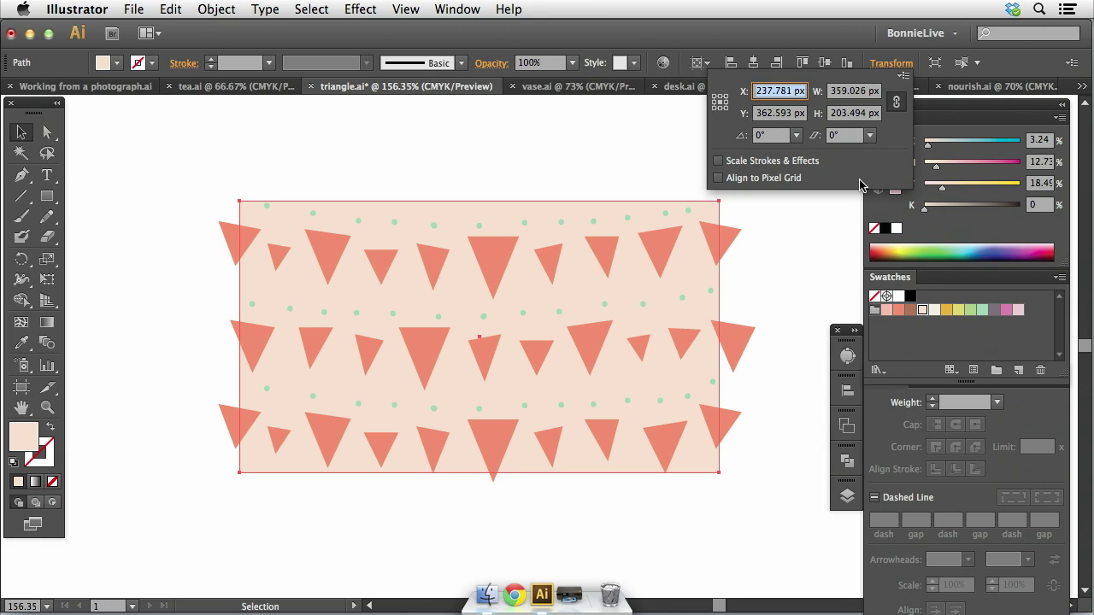
{"action": "left_click", "coordinate": [851, 94]}
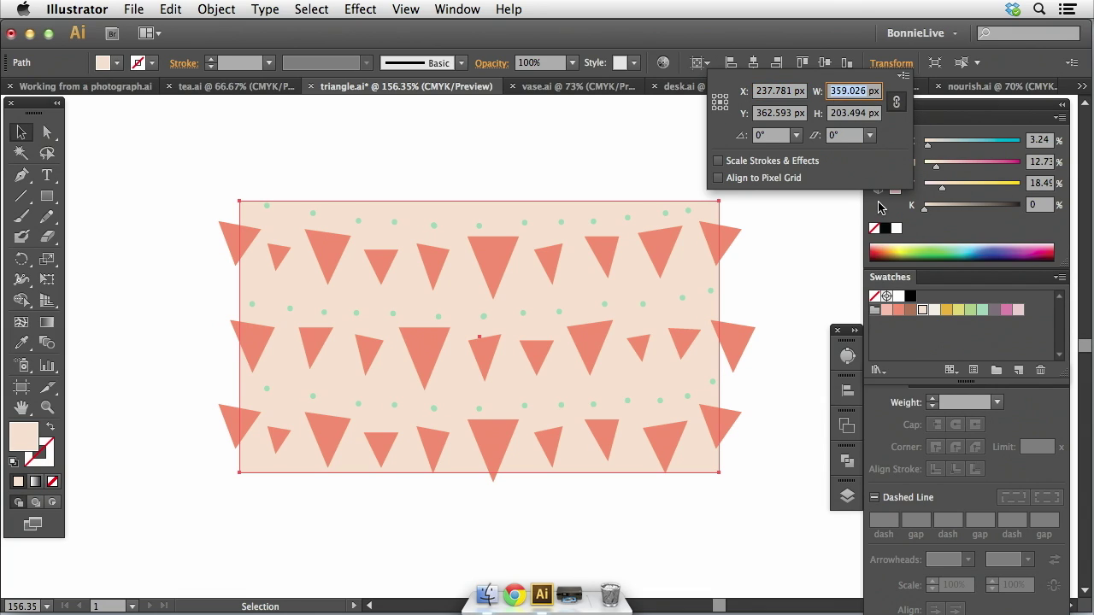
{"action": "type", "text": "360"}
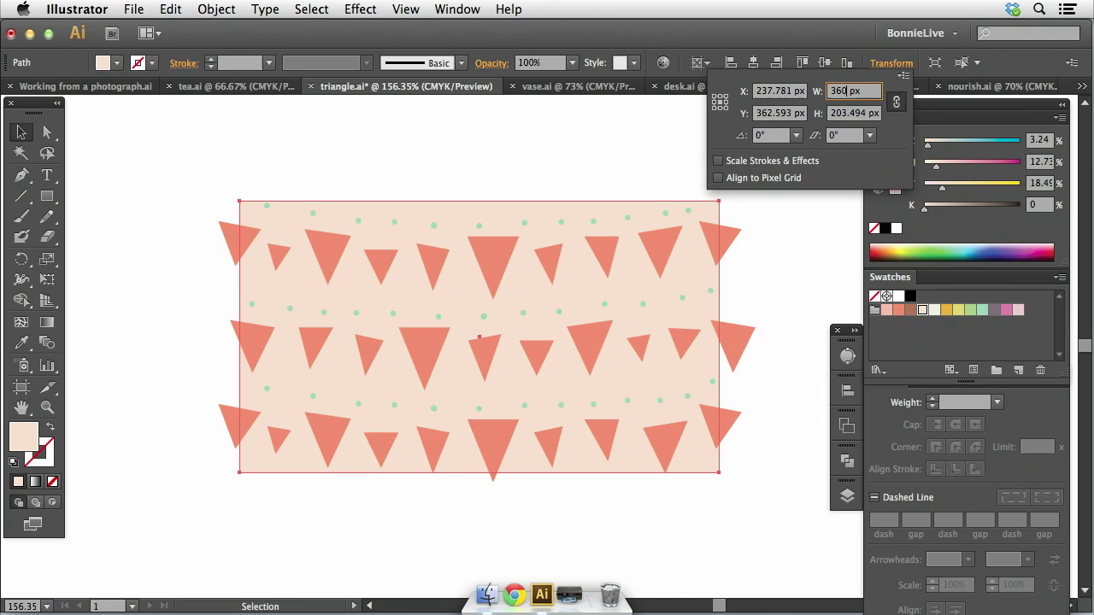
{"action": "key", "text": "Tab"}
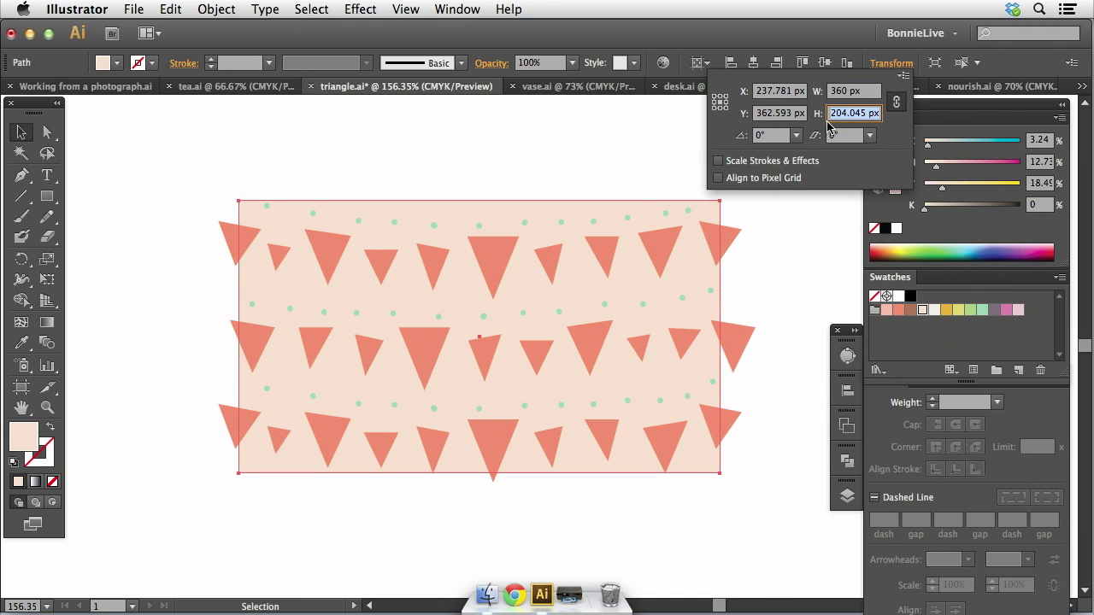
{"action": "left_click", "coordinate": [897, 106]}
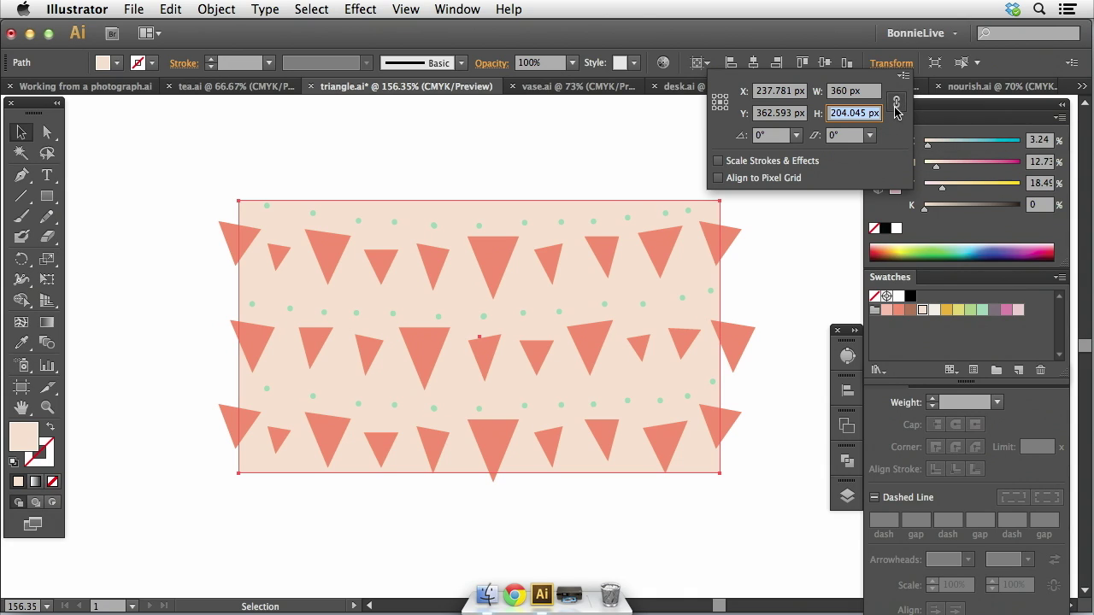
{"action": "left_click", "coordinate": [896, 105]}
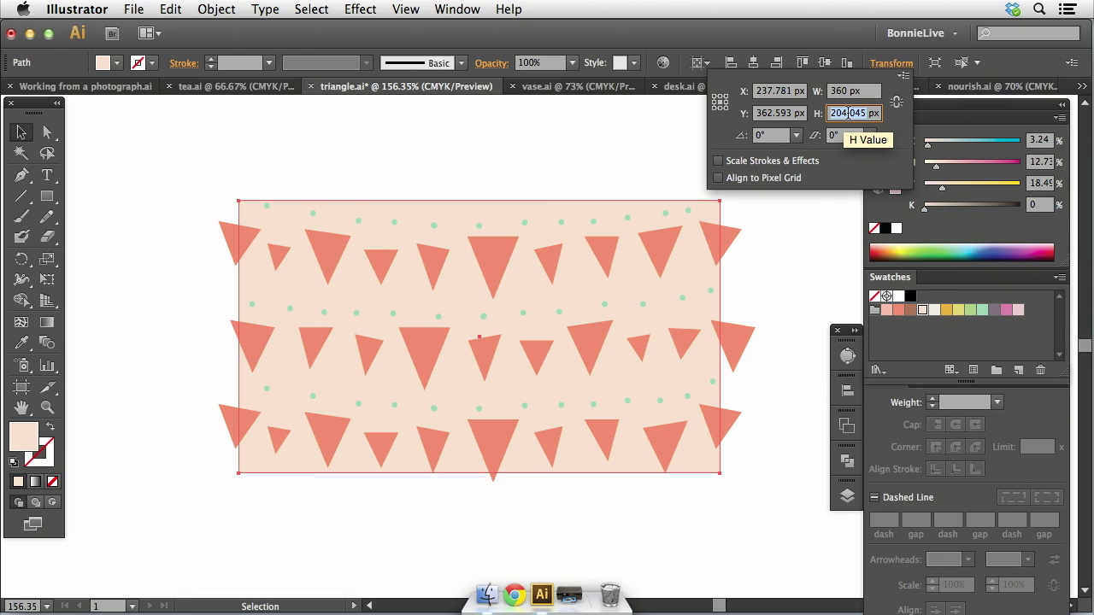
{"action": "type", "text": "20"}
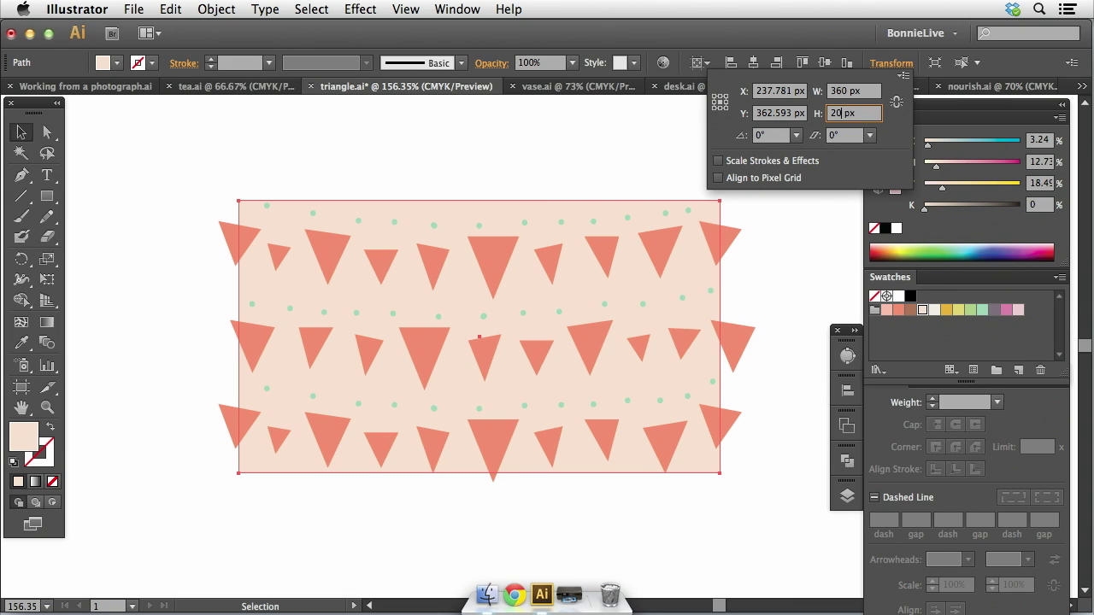
{"action": "type", "text": "5"}
{"action": "key", "text": "Tab"}
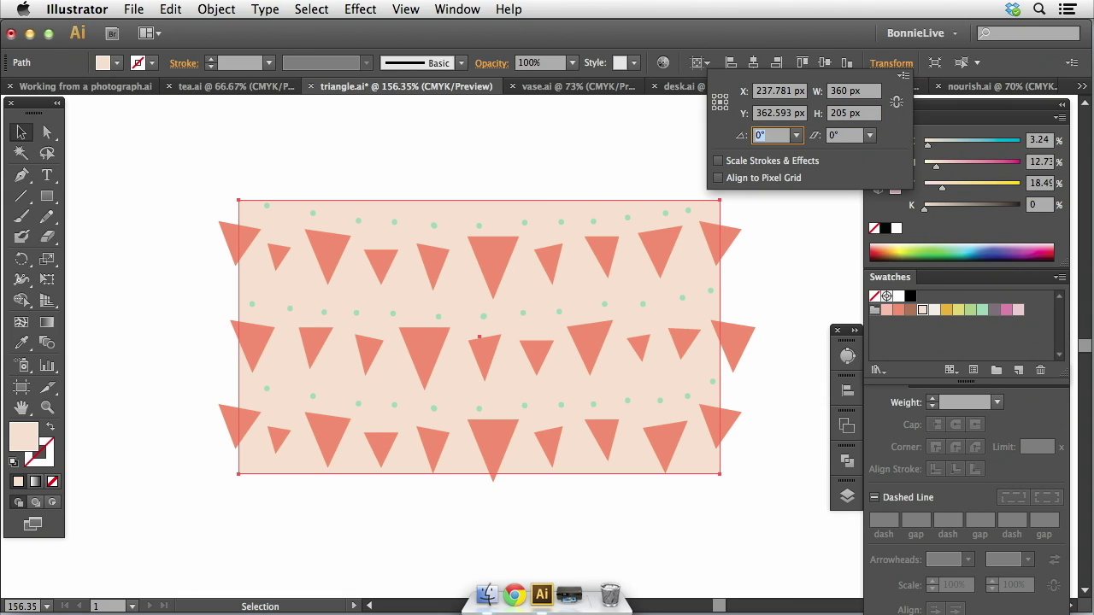
{"action": "left_click", "coordinate": [824, 245]}
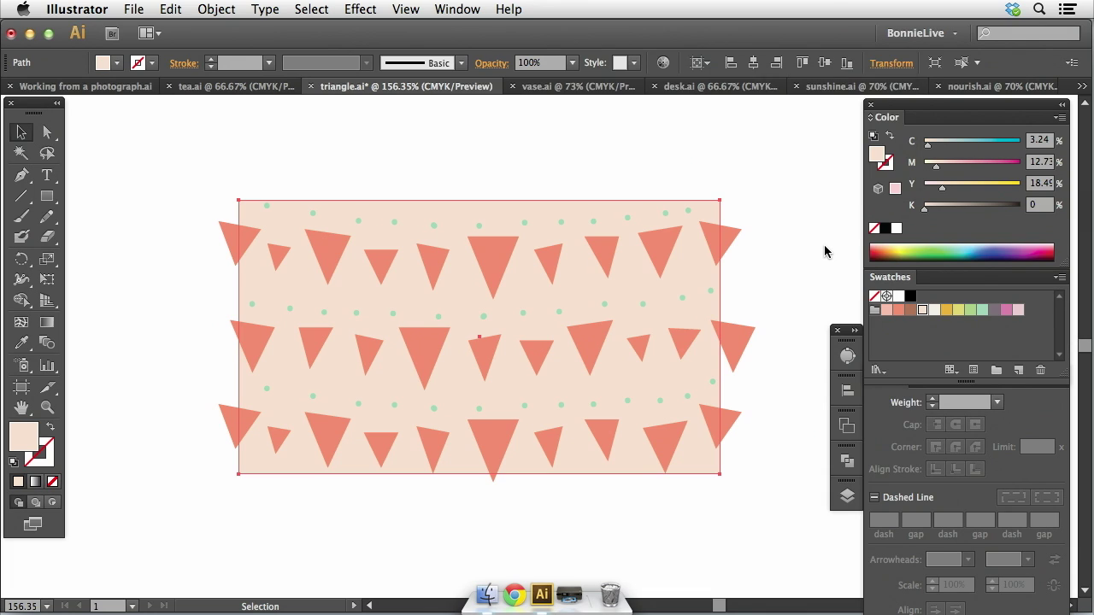
Step: Select the three triangles overlapping the rectangle's right edge and delete them
{"action": "left_click", "coordinate": [780, 197]}
{"action": "left_click_drag", "start_coordinate": [788, 159], "coordinate": [732, 467]}
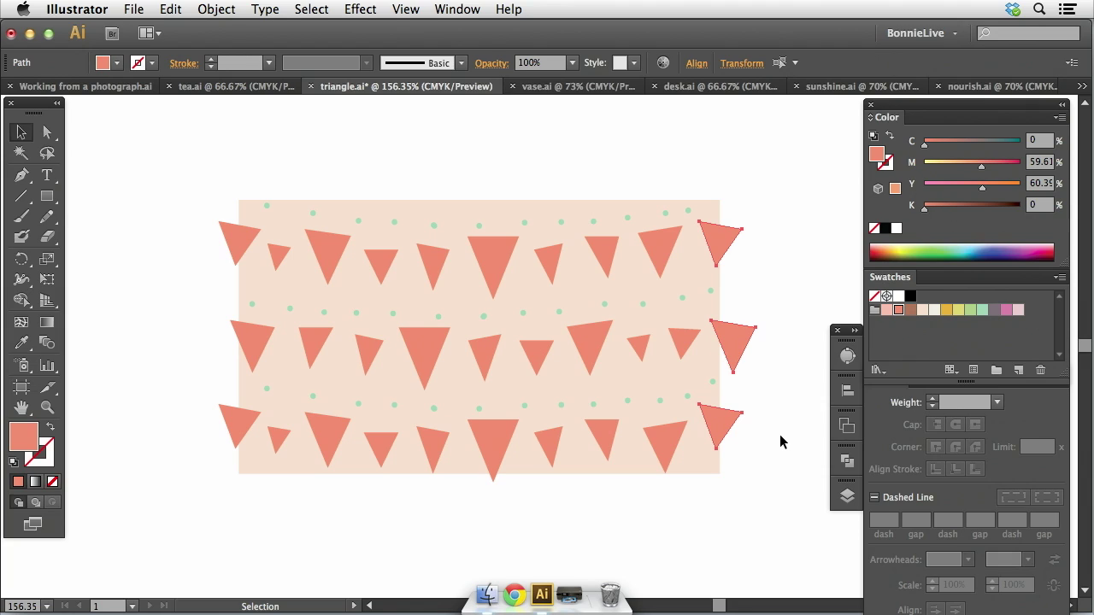
{"action": "key", "text": "Delete"}
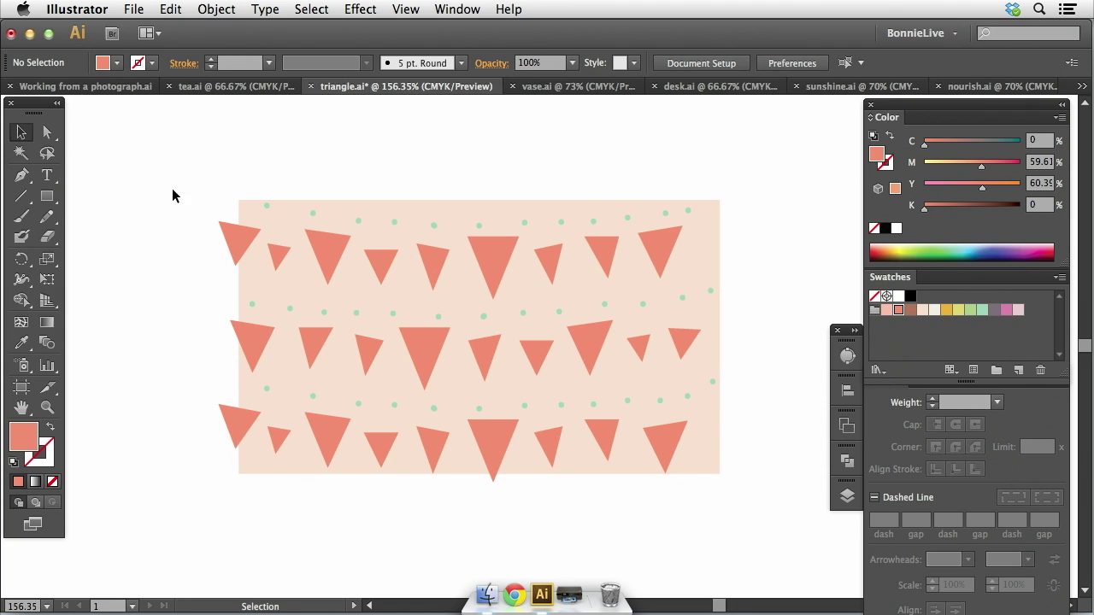
Step: Select the three triangles overlapping the rectangle's left edge and paste copies of them directly in front
{"action": "left_click_drag", "start_coordinate": [202, 250], "coordinate": [236, 464]}
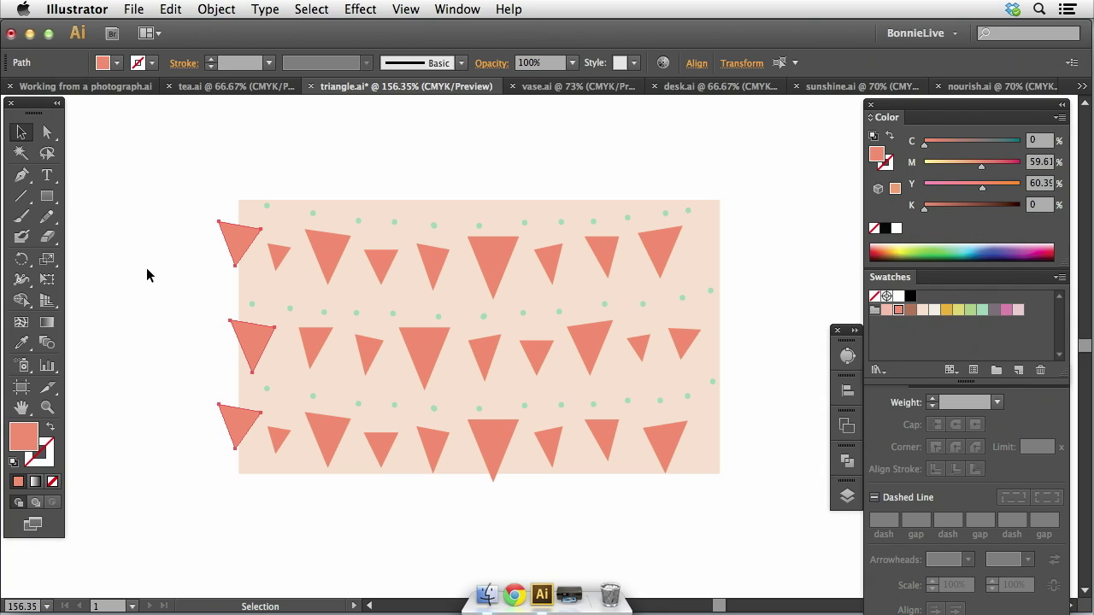
{"action": "key", "text": "super"}
{"action": "key", "text": "super"}
{"action": "left_click_drag", "start_coordinate": [233, 242], "coordinate": [193, 253]}
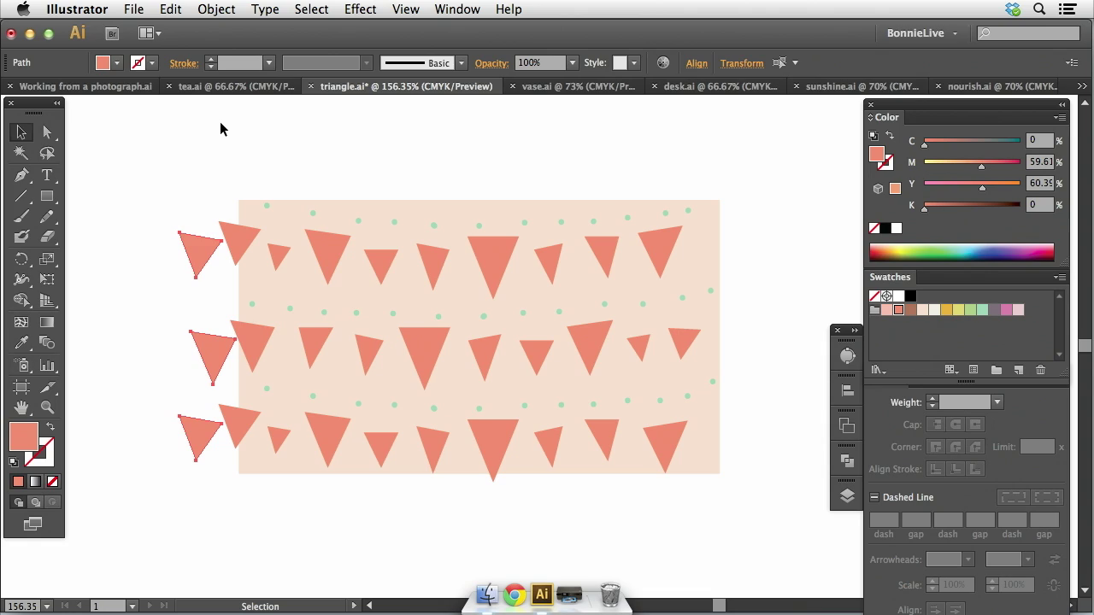
{"action": "key", "text": "super+z"}
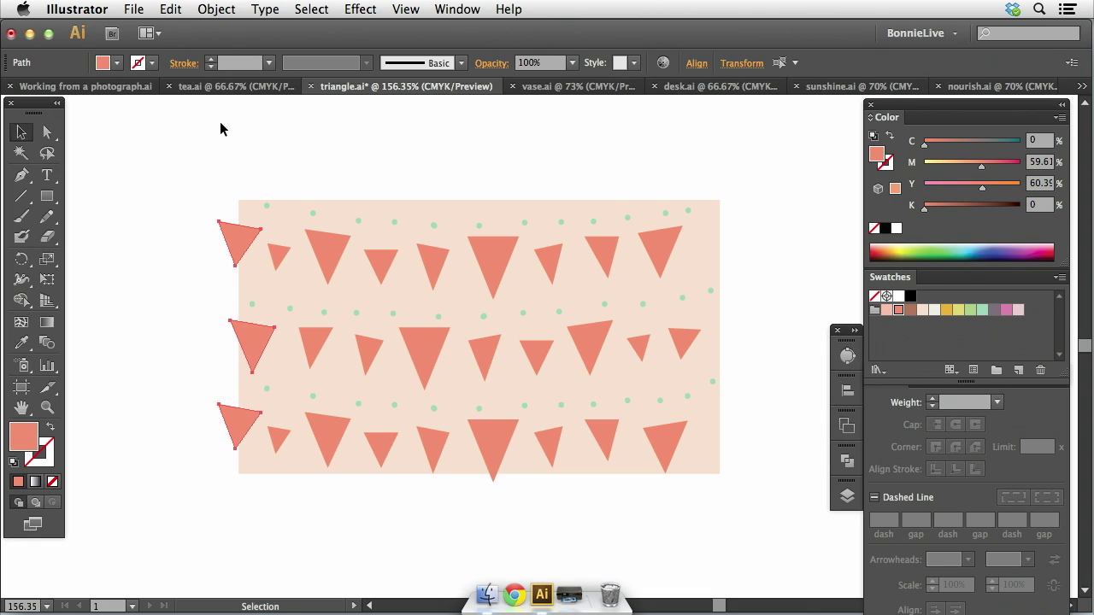
Step: Move the three pasted triangles exactly 360 px horizontally and 0 px vertically onto the rectangle's right edge, using the preview
{"action": "right_click", "coordinate": [216, 140]}
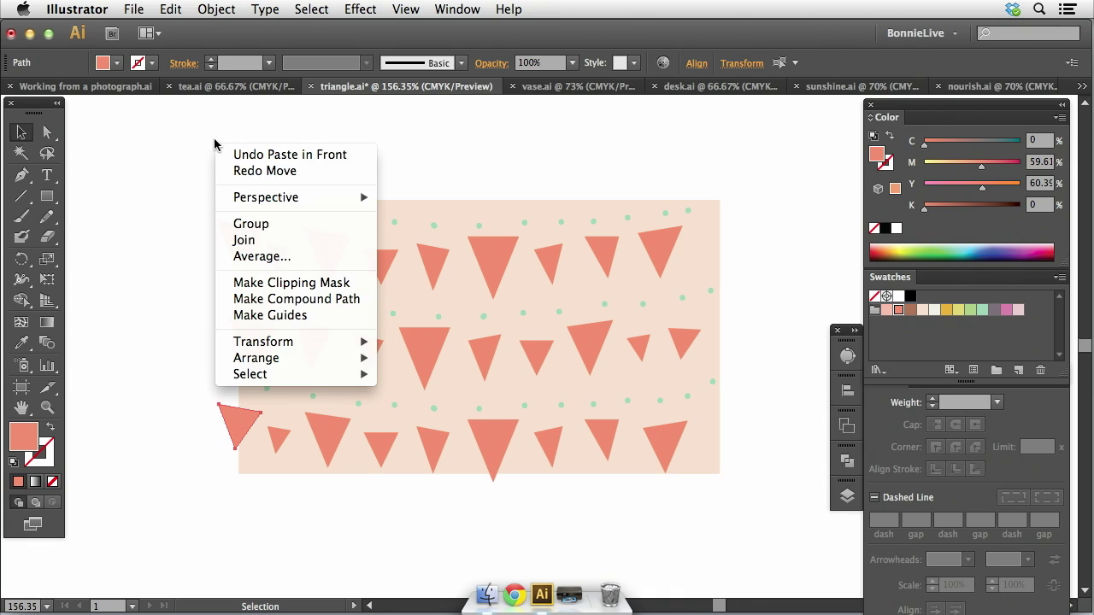
{"action": "mouse_move", "coordinate": [295, 344]}
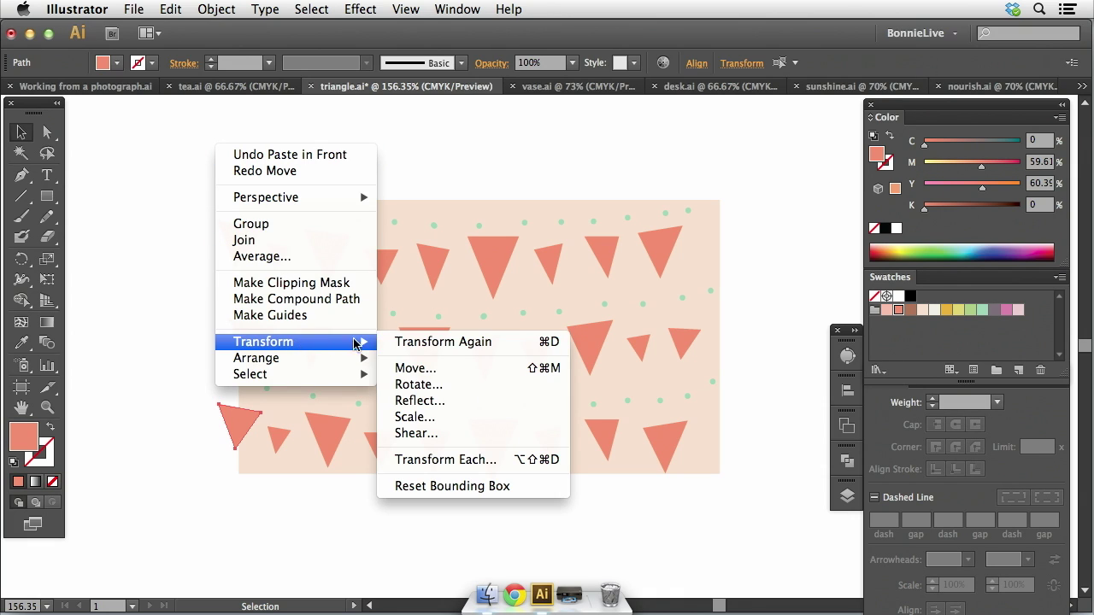
{"action": "left_click", "coordinate": [413, 374]}
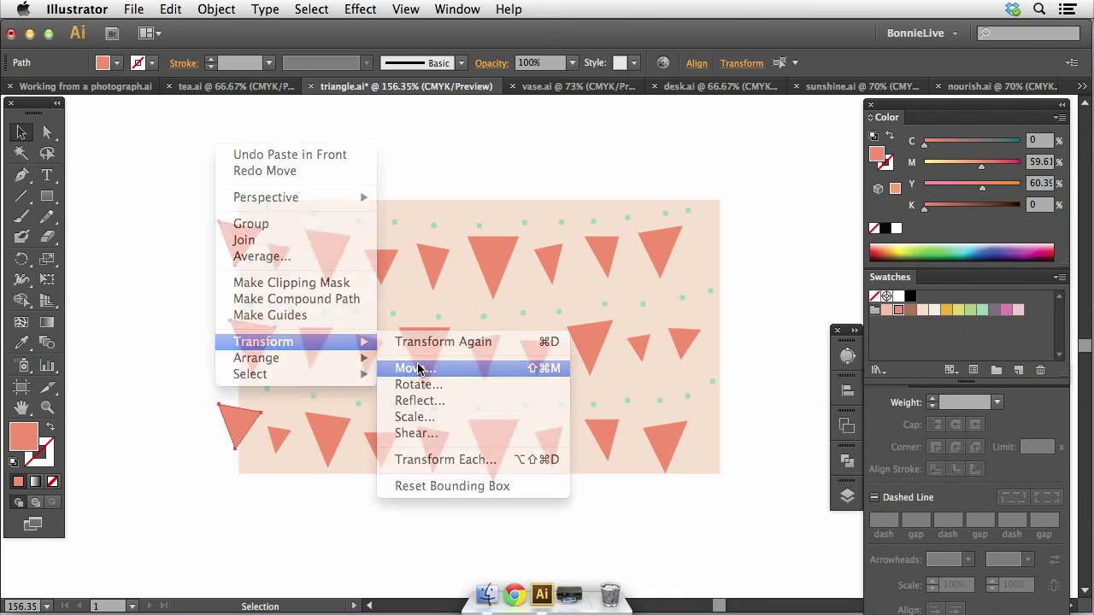
{"action": "left_click_drag", "start_coordinate": [819, 125], "coordinate": [852, 139]}
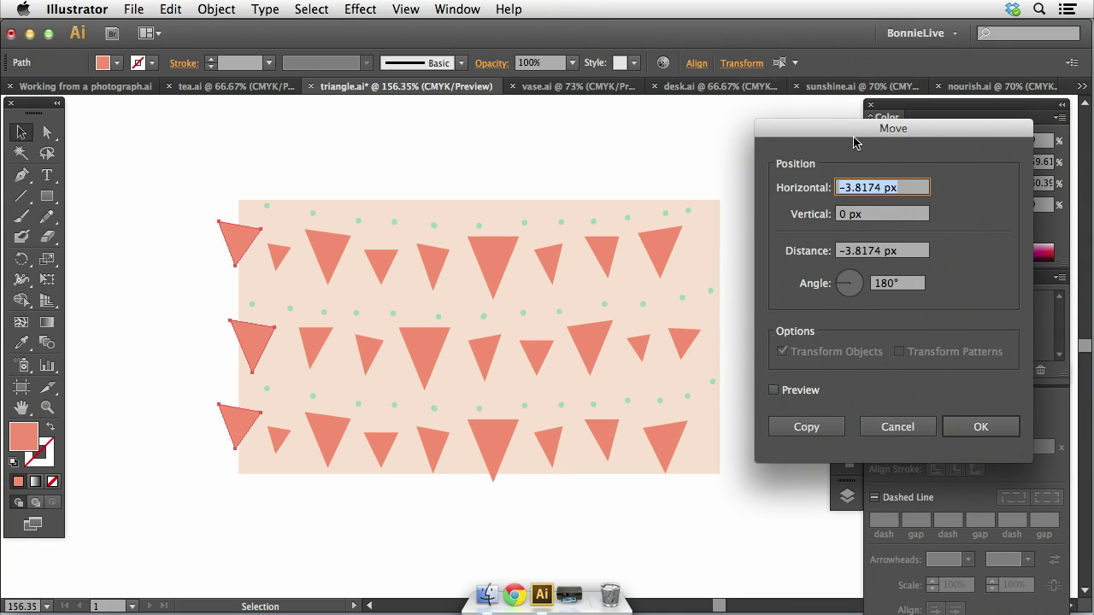
{"action": "type", "text": "3"}
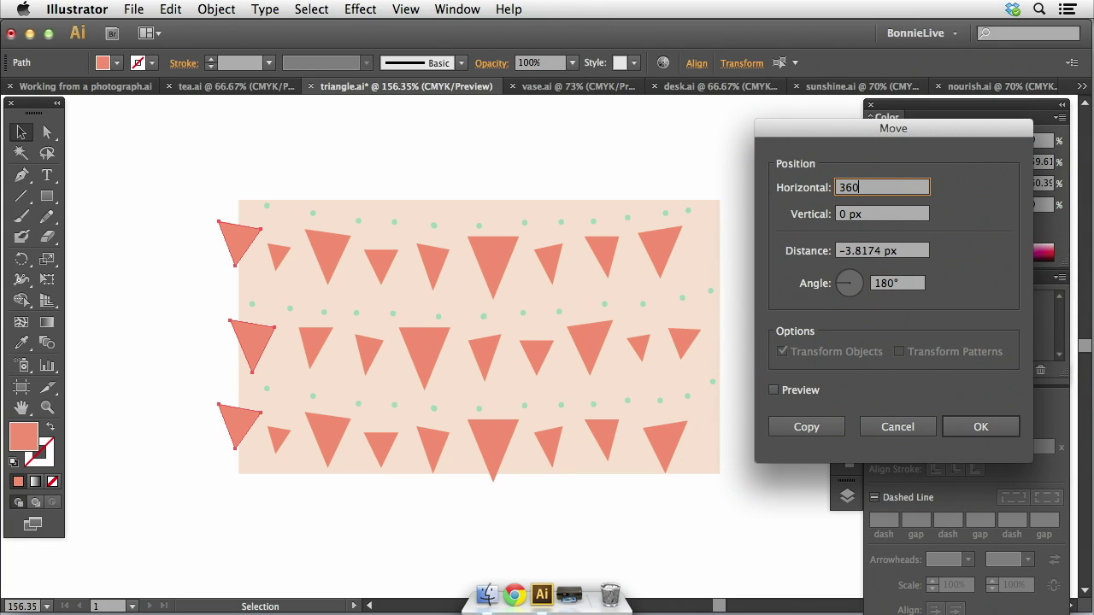
{"action": "type", "text": "60"}
{"action": "key", "text": "Tab"}
{"action": "key", "text": "Tab"}
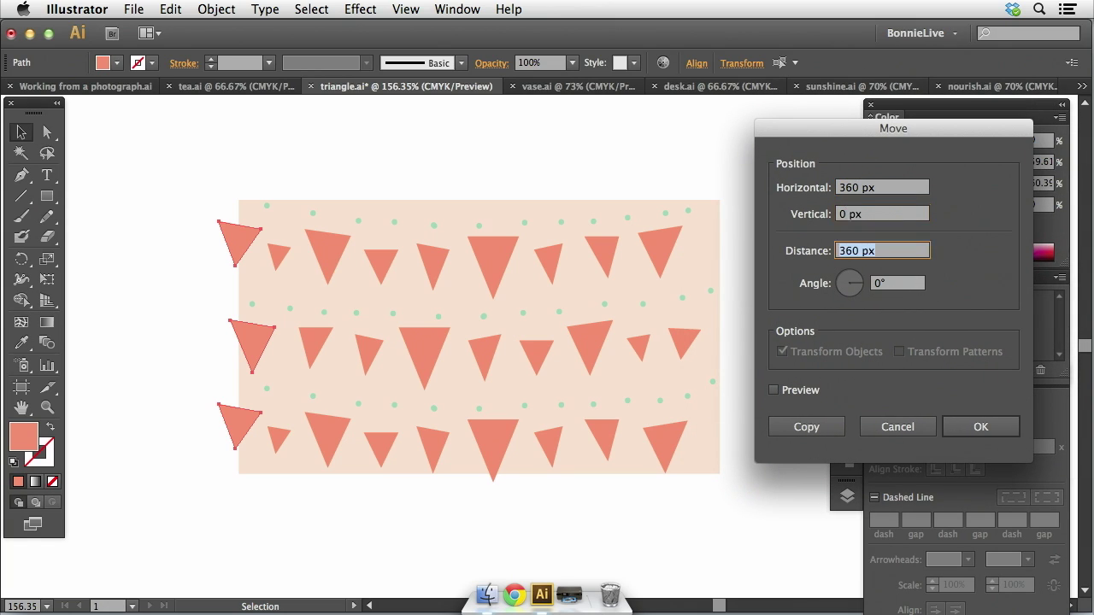
{"action": "left_click", "coordinate": [773, 390]}
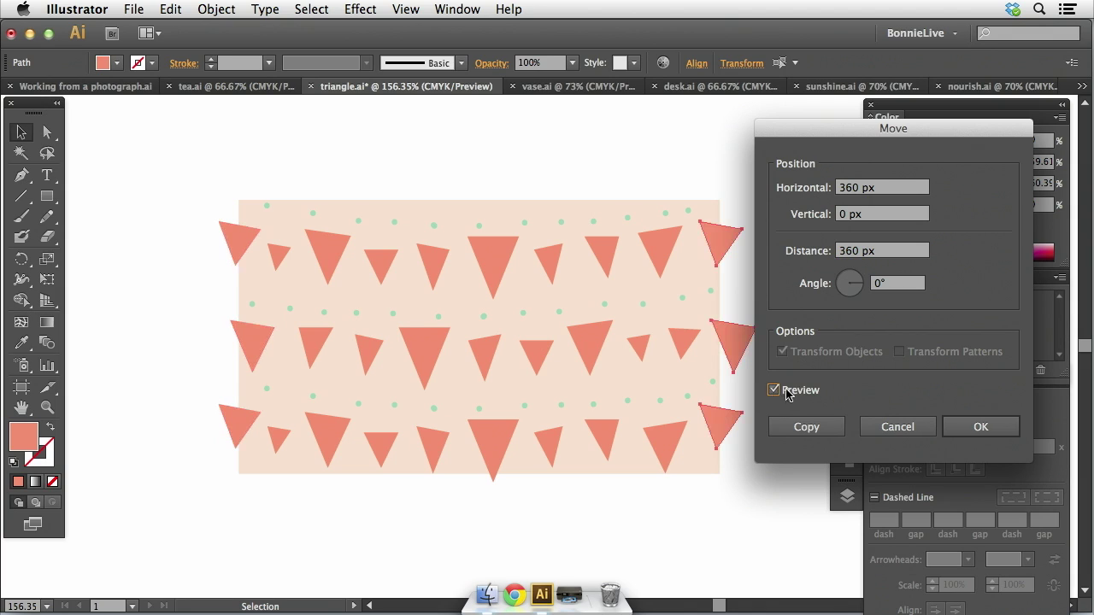
{"action": "left_click", "coordinate": [978, 426]}
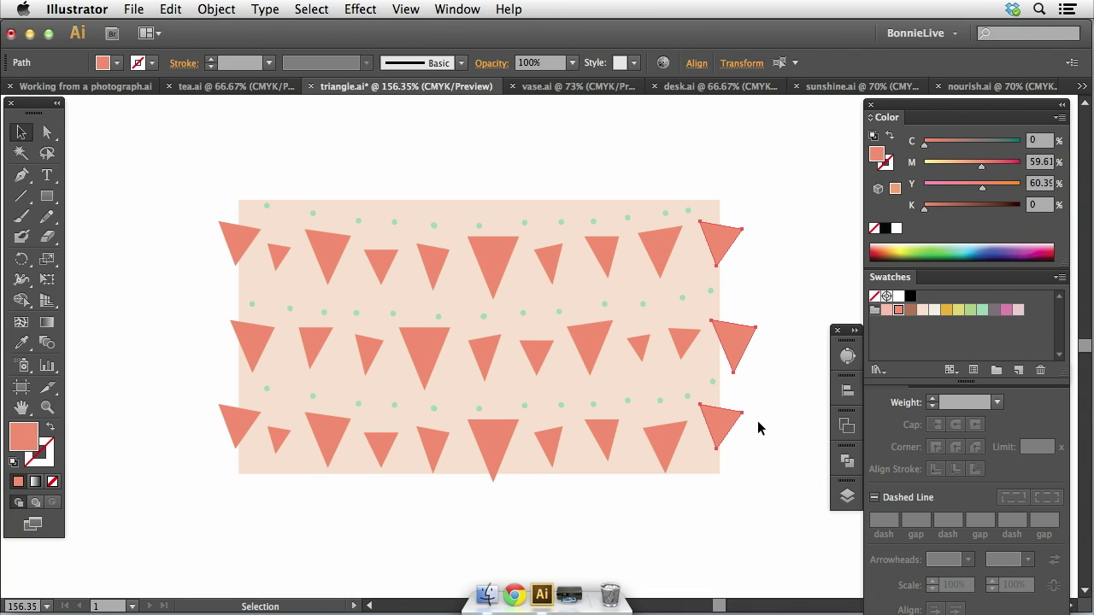
{"action": "left_click", "coordinate": [383, 182]}
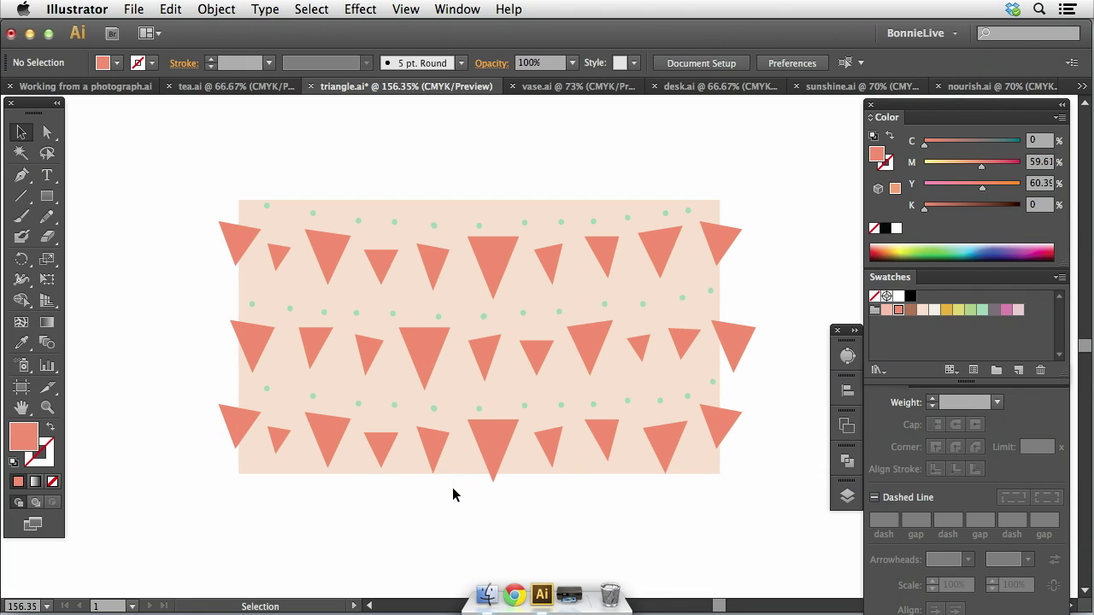
Step: Select the three bottom-row triangles that touch or cross the rectangle's lower edge and paste copies of them directly in front
{"action": "left_click", "coordinate": [433, 457]}
{"action": "left_click", "coordinate": [671, 450], "text": "shift"}
{"action": "left_click", "coordinate": [490, 447], "text": "shift"}
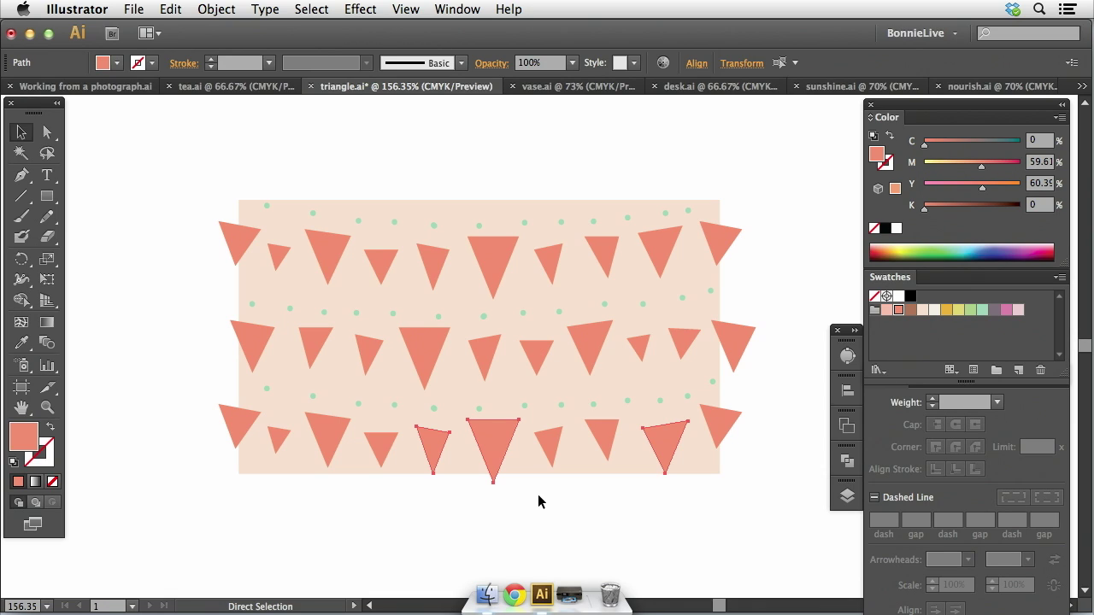
{"action": "left_click_drag", "start_coordinate": [494, 447], "coordinate": [509, 469]}
{"action": "key", "text": "super+z"}
Step: Move the three pasted bottom-row triangles 0 px horizontally and -205 px vertically onto the rectangle's top edge
{"action": "right_click", "coordinate": [151, 432]}
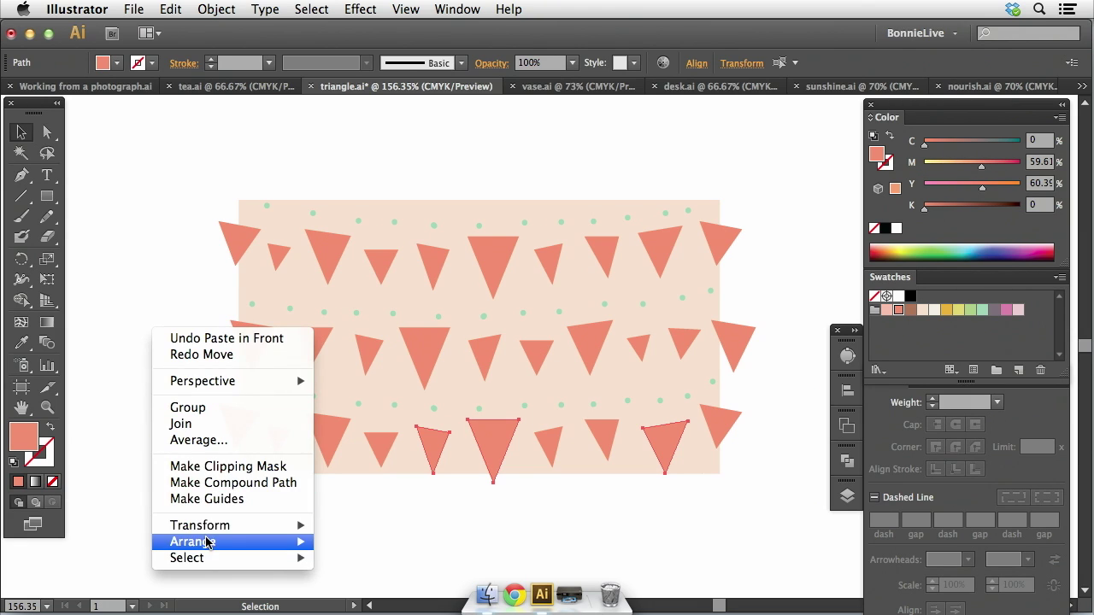
{"action": "mouse_move", "coordinate": [210, 529]}
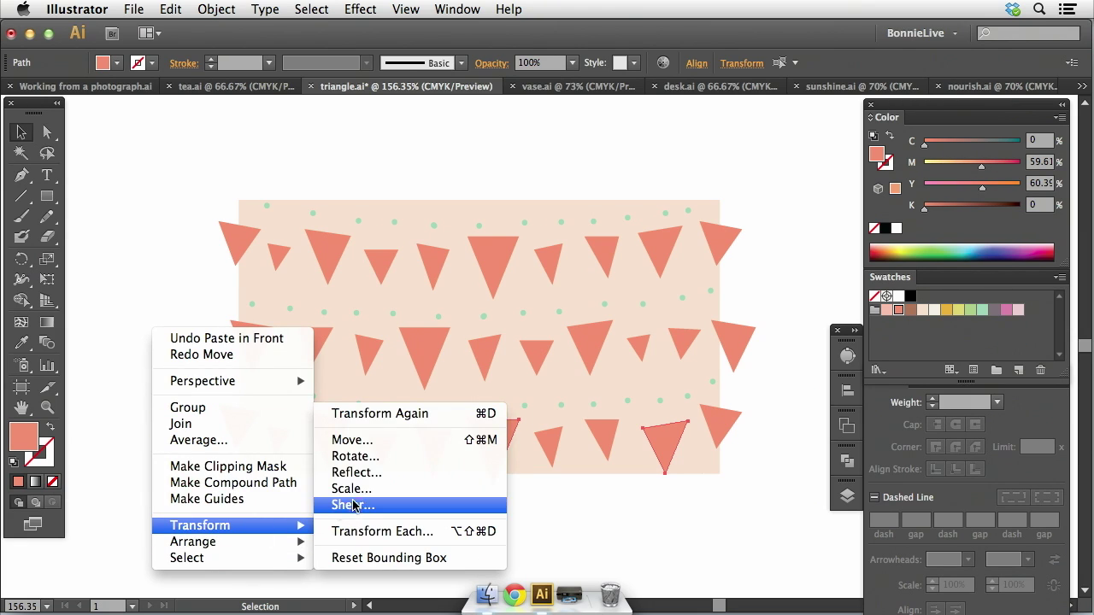
{"action": "left_click", "coordinate": [382, 441]}
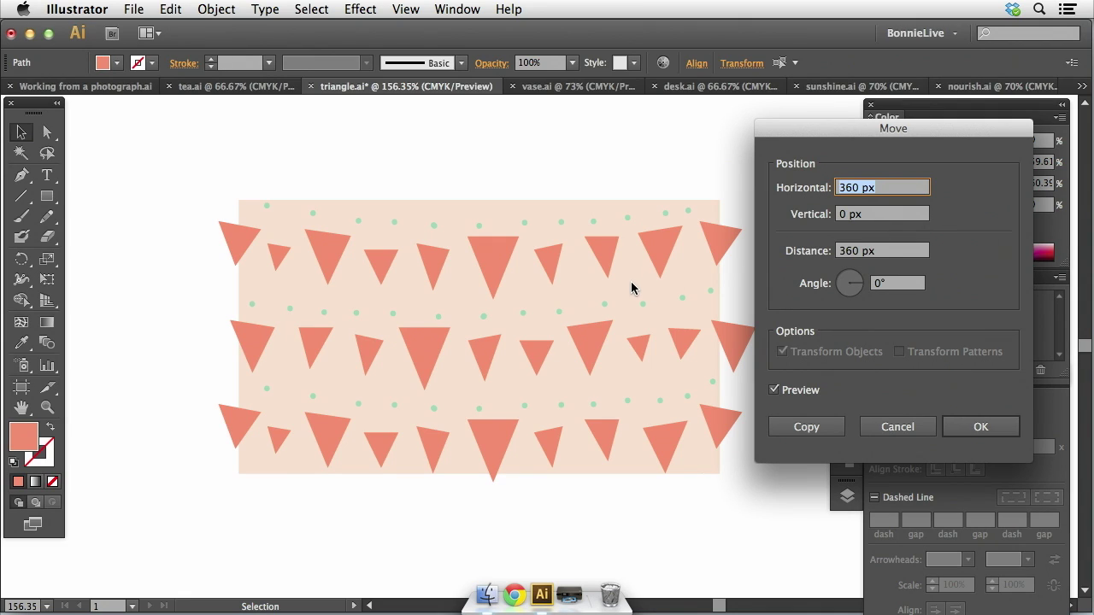
{"action": "type", "text": "0"}
{"action": "key", "text": "Tab"}
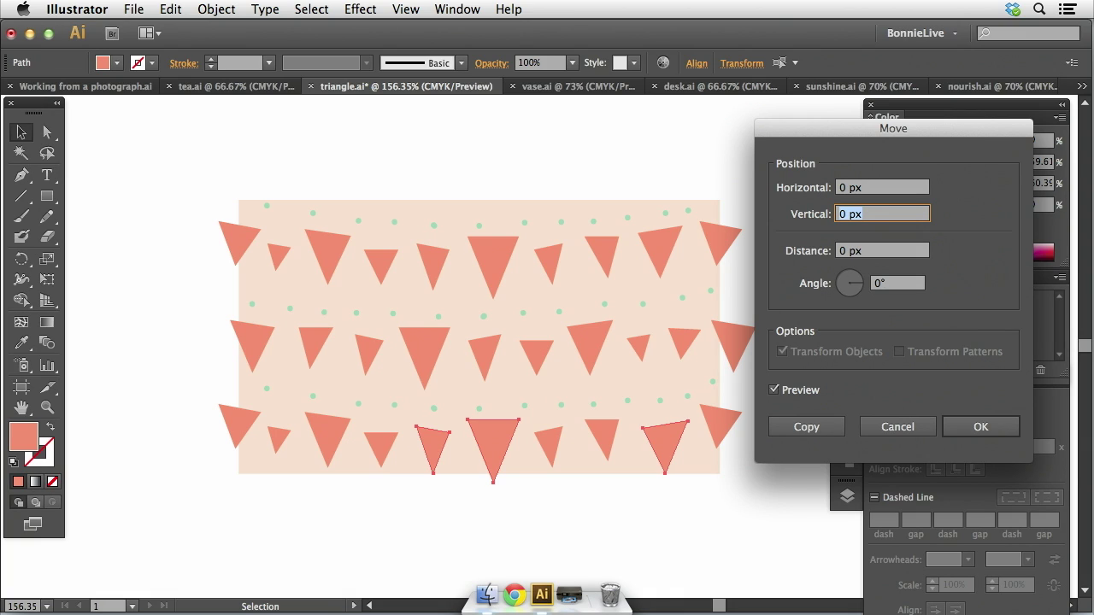
{"action": "type", "text": "-205"}
{"action": "left_click", "coordinate": [773, 391]}
{"action": "left_click", "coordinate": [773, 390]}
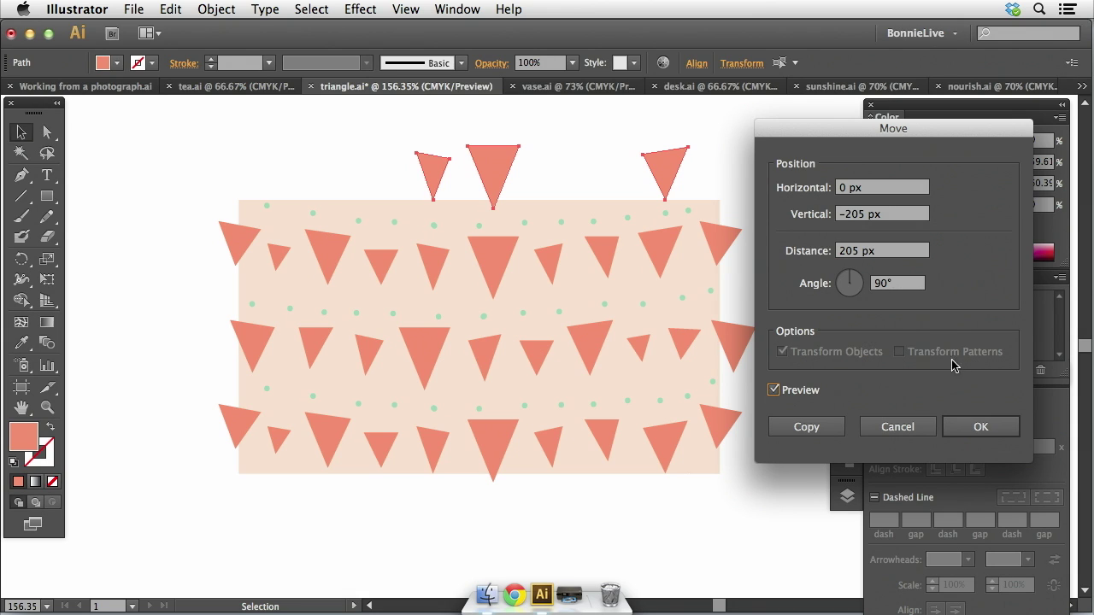
{"action": "left_click", "coordinate": [976, 427]}
{"action": "left_click", "coordinate": [758, 162]}
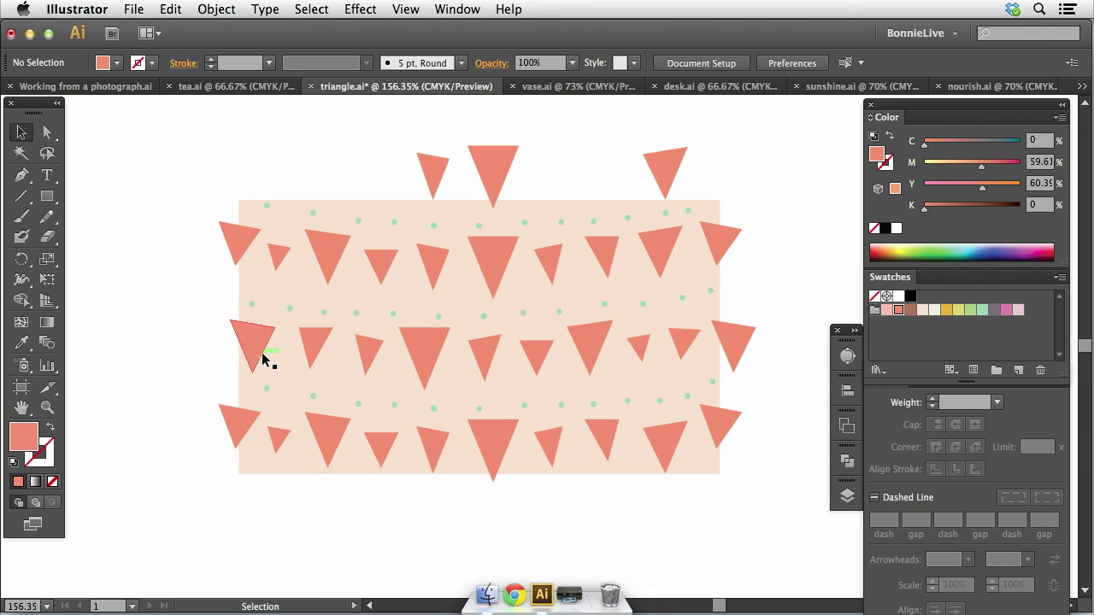
Step: Shift the top row's two edge-overlapping triangles together slightly left and down, keeping their spacing
{"action": "left_click", "coordinate": [236, 247]}
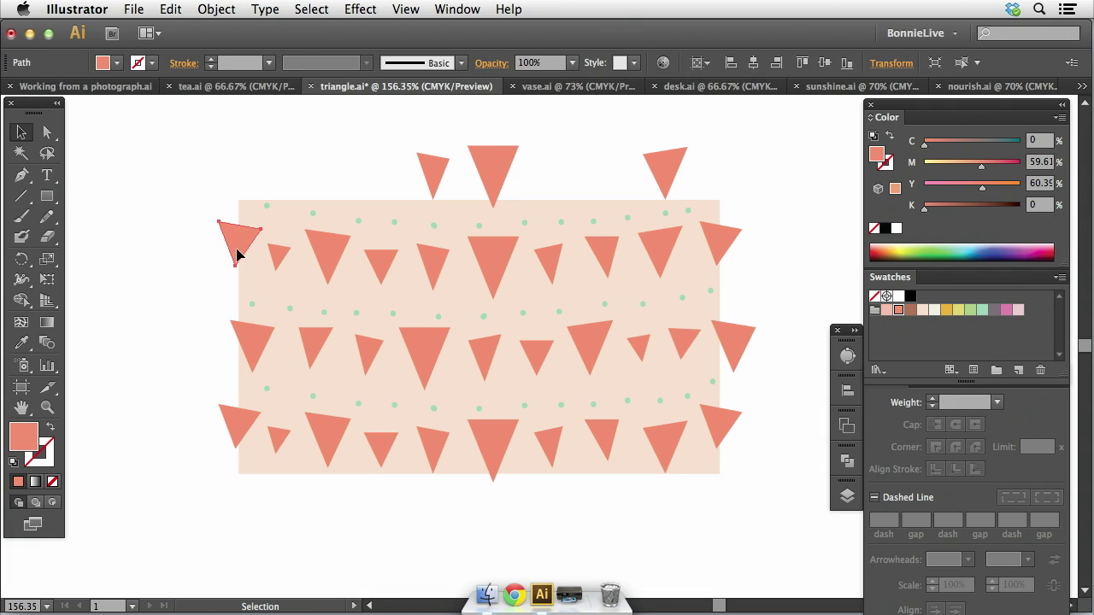
{"action": "left_click", "coordinate": [714, 240], "text": "shift"}
{"action": "mouse_move", "coordinate": [732, 243]}
{"action": "left_mouse_down"}
{"action": "mouse_move", "coordinate": [749, 247]}
{"action": "mouse_move", "coordinate": [746, 256]}
{"action": "mouse_move", "coordinate": [721, 244]}
{"action": "mouse_move", "coordinate": [711, 253]}
{"action": "mouse_move", "coordinate": [719, 247]}
{"action": "left_mouse_up"}
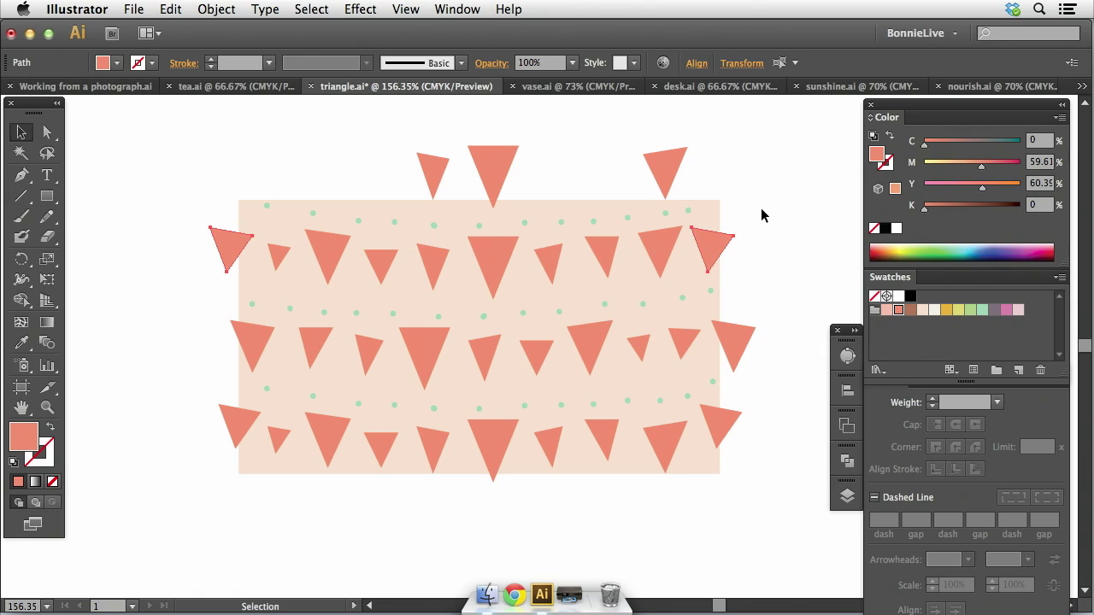
{"action": "left_click", "coordinate": [778, 217]}
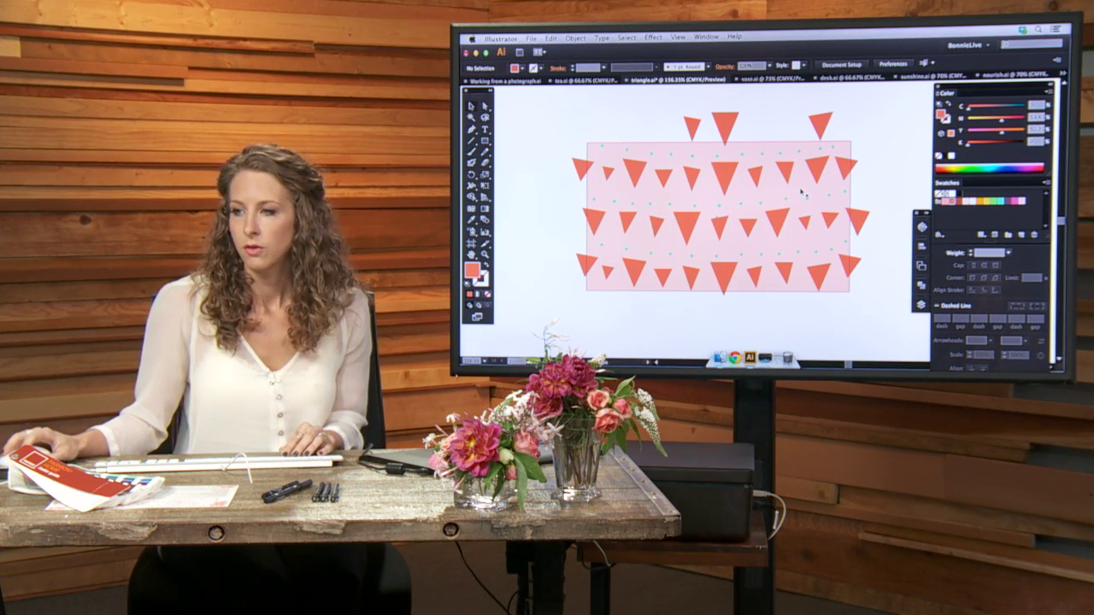
Step: Paste a copy of the peach rectangle behind the original and set the copy's fill to none
{"action": "left_click", "coordinate": [797, 153]}
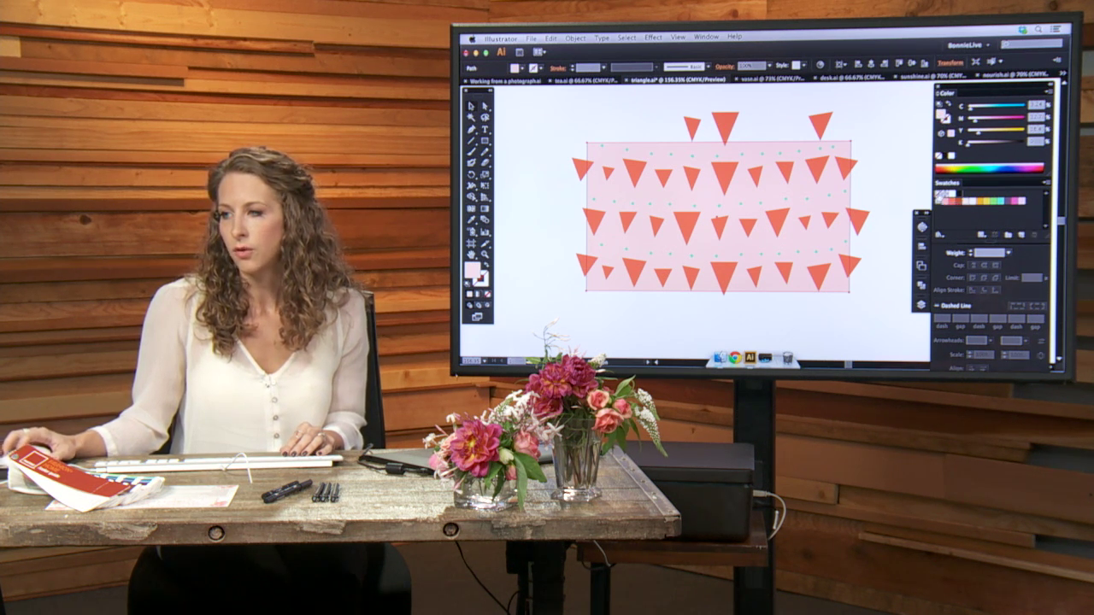
{"action": "left_click", "coordinate": [941, 195]}
{"action": "left_click", "coordinate": [891, 193]}
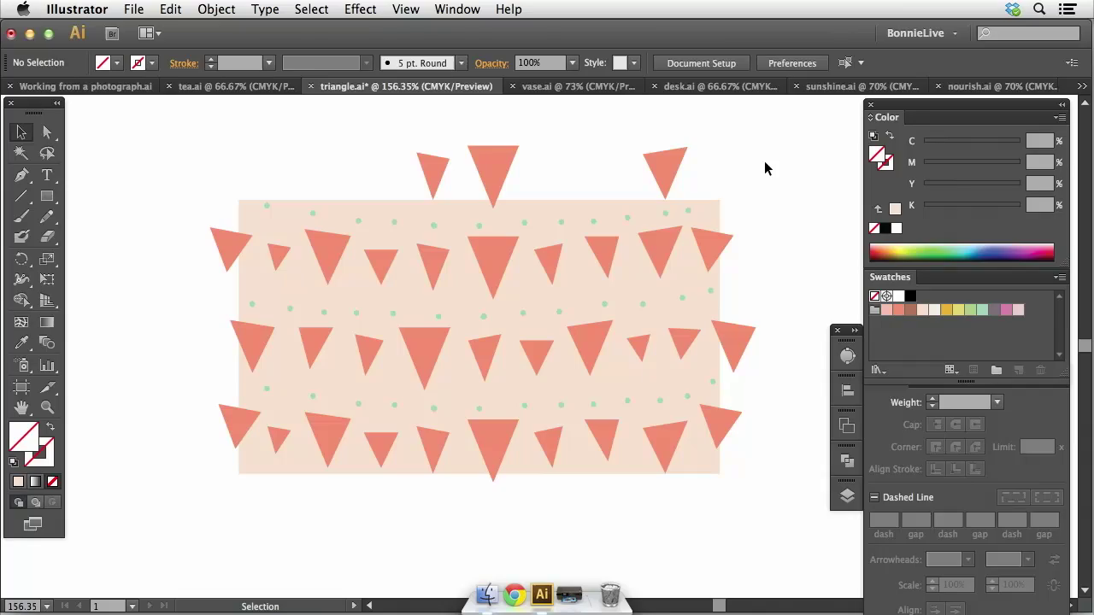
Step: Select the whole tile artwork, including the overlapping triangles, and add it to the swatches as a pattern
{"action": "left_click_drag", "start_coordinate": [764, 166], "coordinate": [212, 518]}
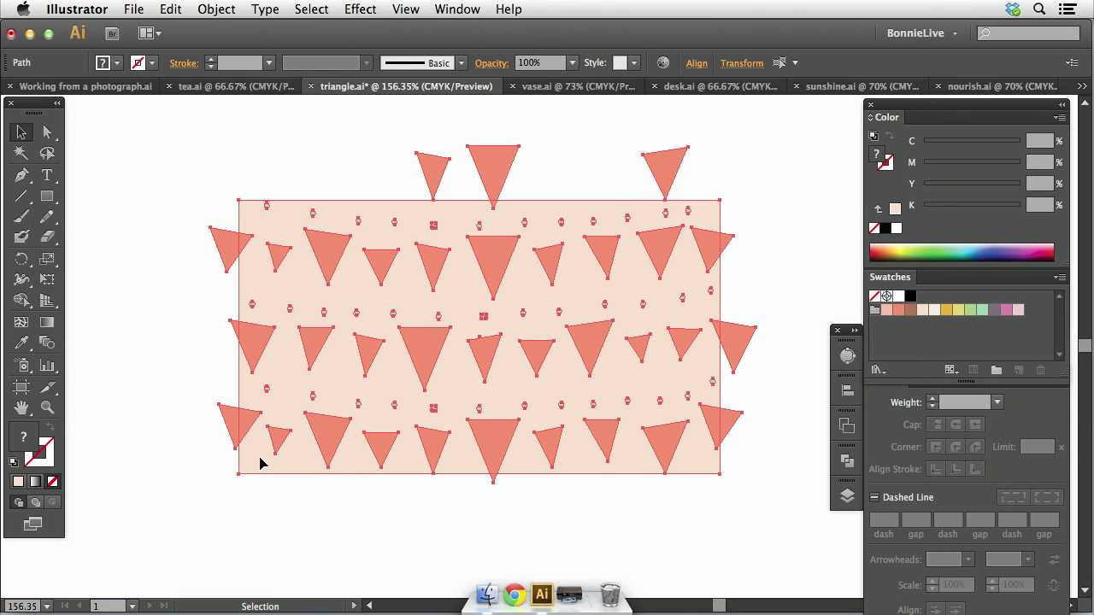
{"action": "left_click_drag", "start_coordinate": [261, 462], "coordinate": [923, 299]}
Step: Draw a large rectangle on the empty canvas right of the tile and fill it with the new bunting pattern swatch
{"action": "scroll", "coordinate": [521, 368], "scroll_direction": "right", "scroll_amount": 15}
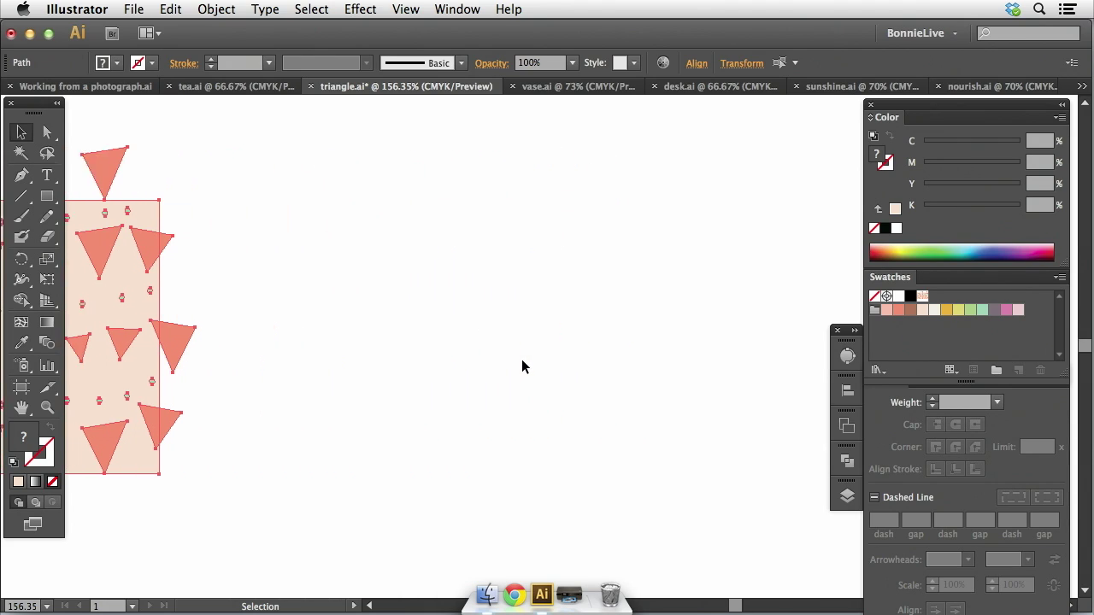
{"action": "left_click", "coordinate": [47, 196]}
{"action": "left_click_drag", "start_coordinate": [163, 107], "coordinate": [823, 558]}
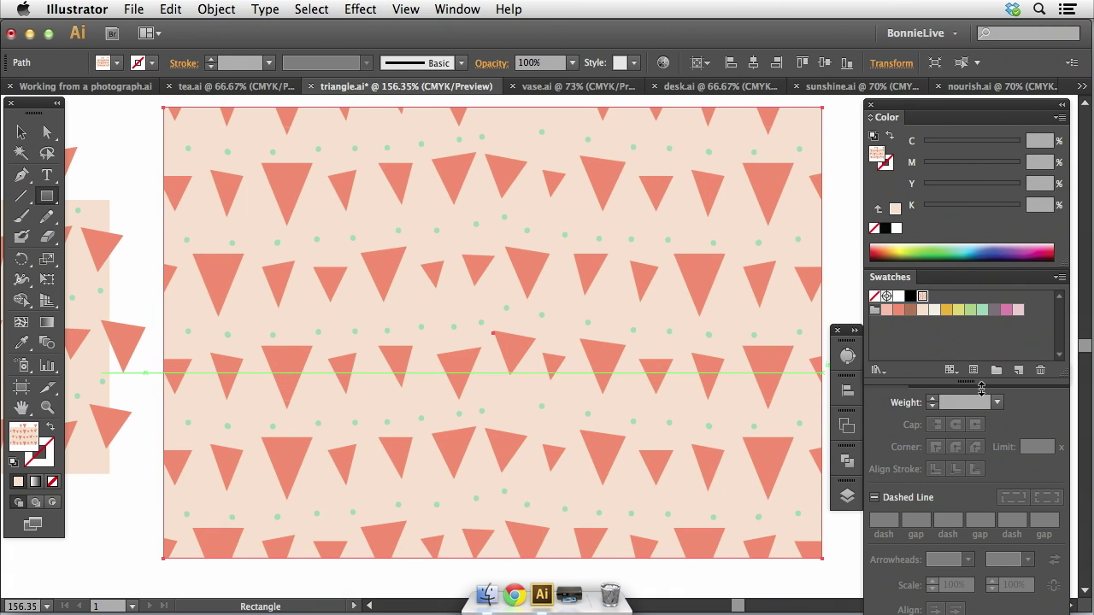
{"action": "left_click", "coordinate": [922, 295]}
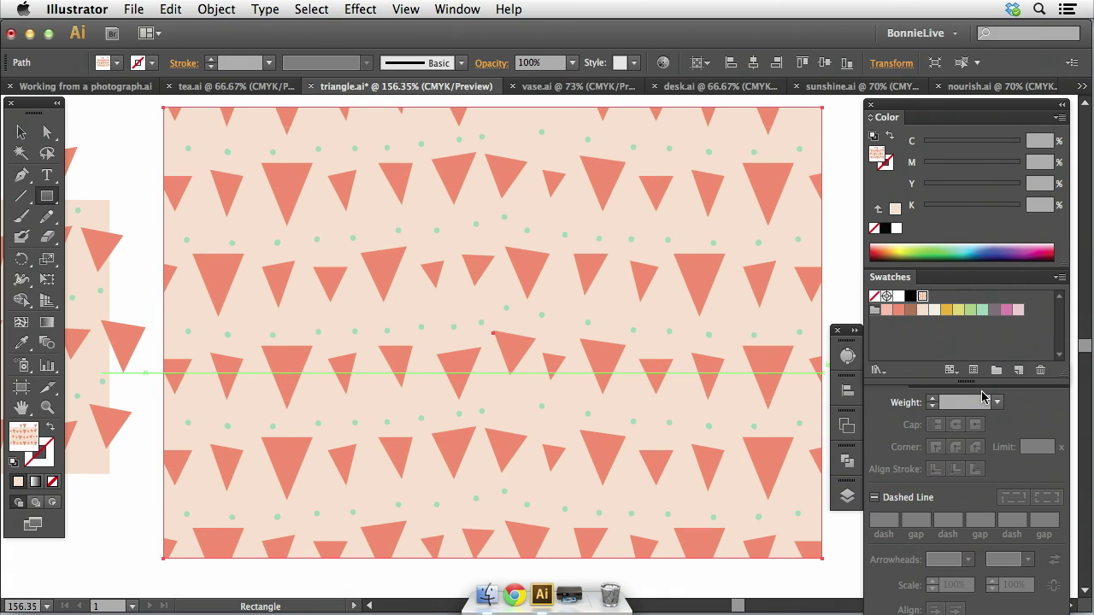